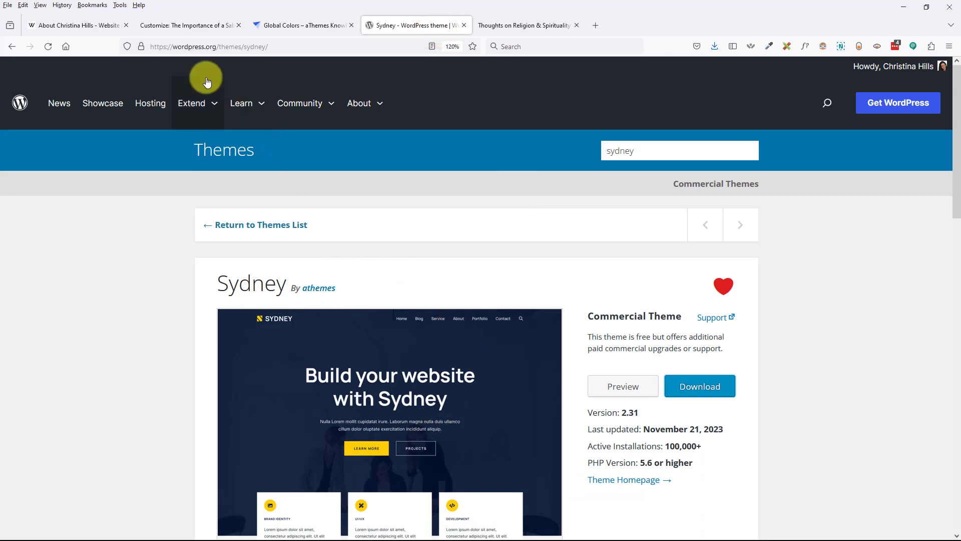
Step: Switch to the site's theme customizer, reopen its Colors section from the main customizer list, and review the available color settings
left_click(164, 29)
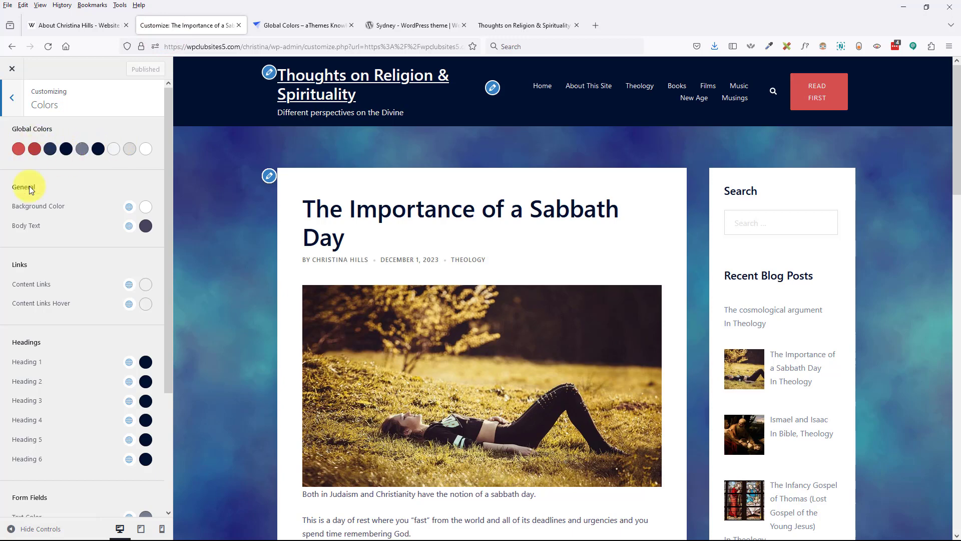
left_click(12, 98)
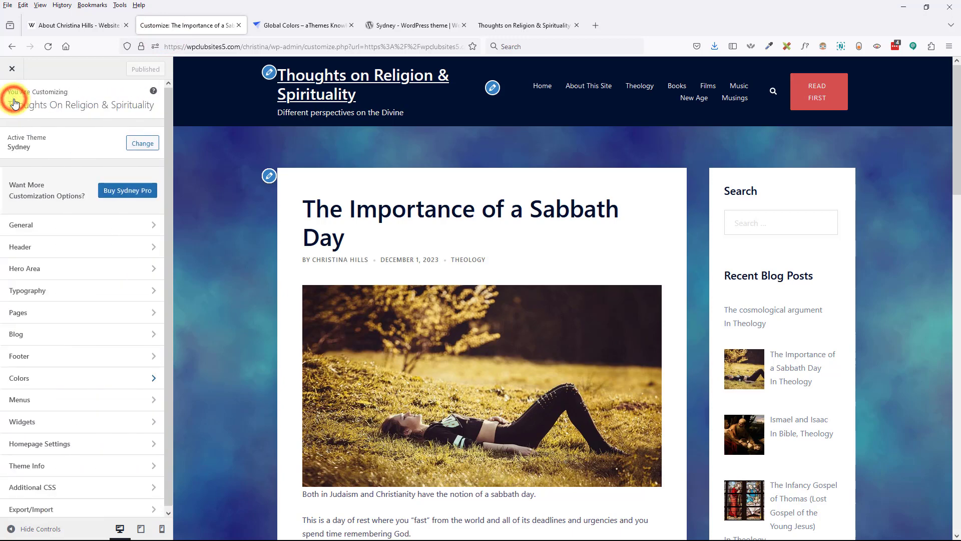
left_click(35, 379)
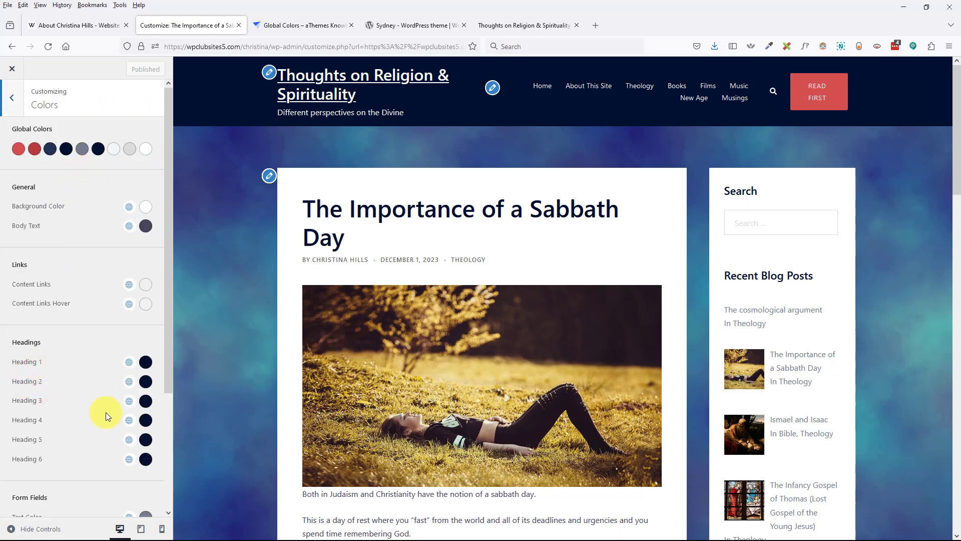
scroll(106, 415, "down", 3)
scroll(106, 415, "up", 3)
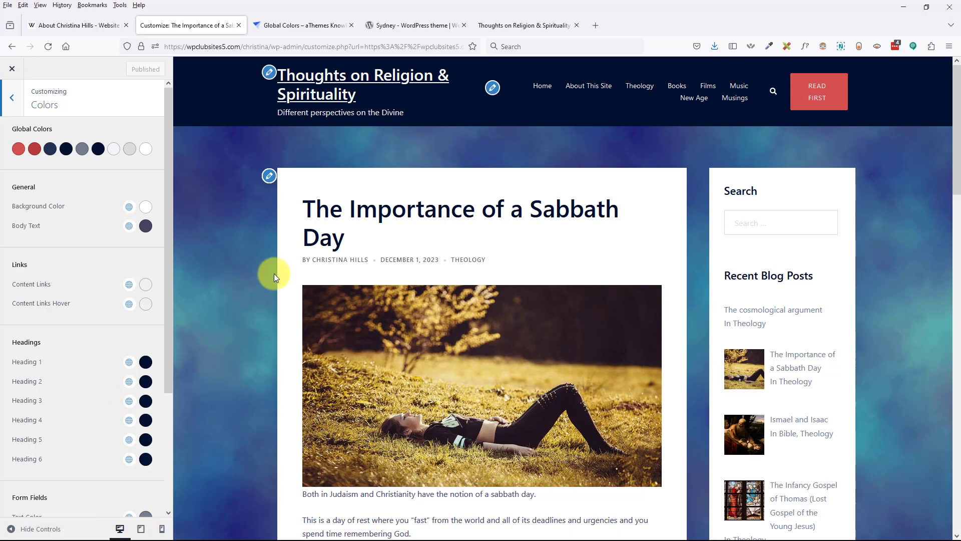
Step: Read how the palette works in the aThemes Global Colors article and compare it with the Global Colors swatches in the customizer
left_click(302, 28)
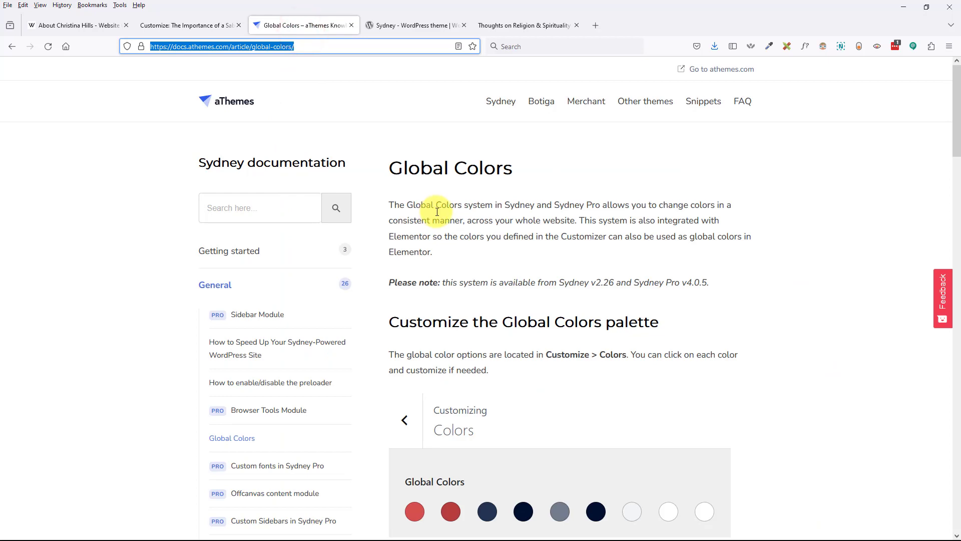
scroll(436, 211, "down", 4)
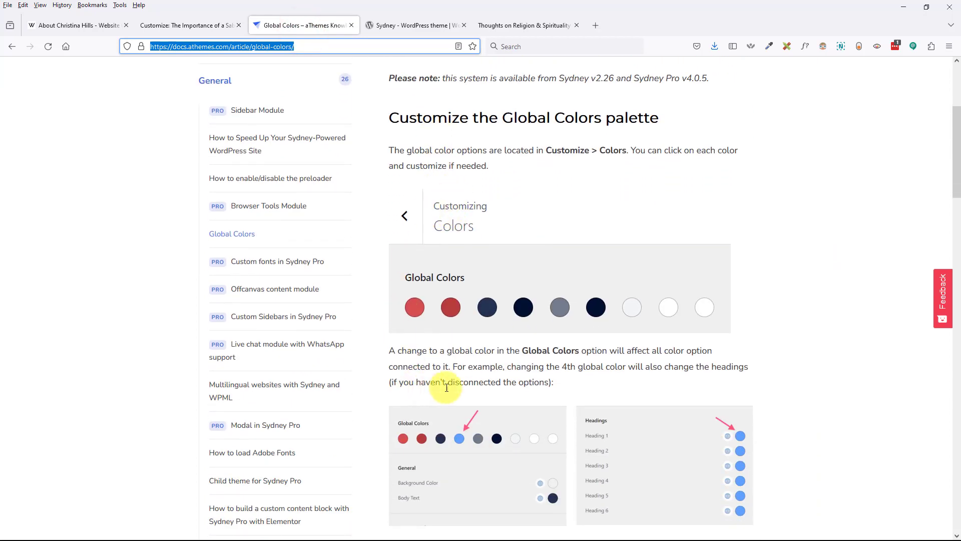
scroll(562, 336, "down", 2)
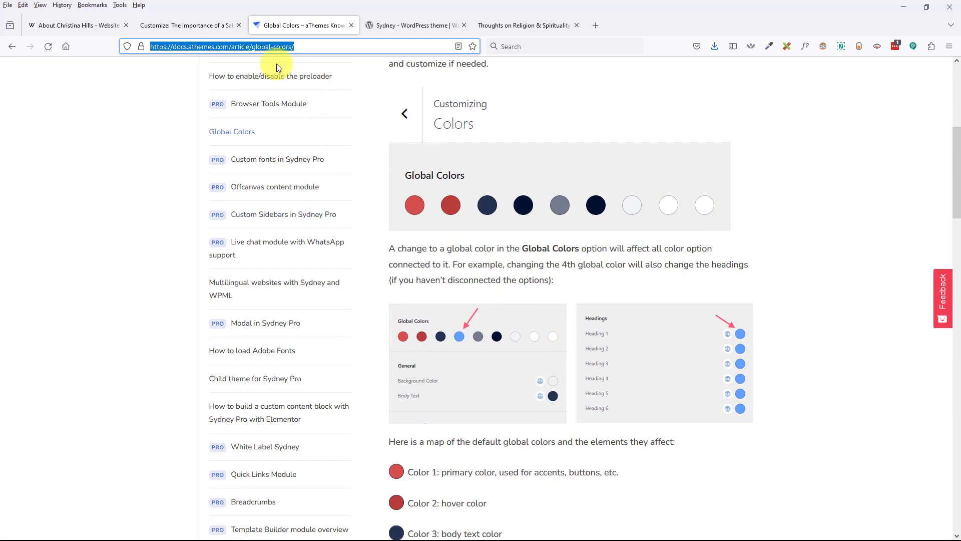
left_click(207, 30)
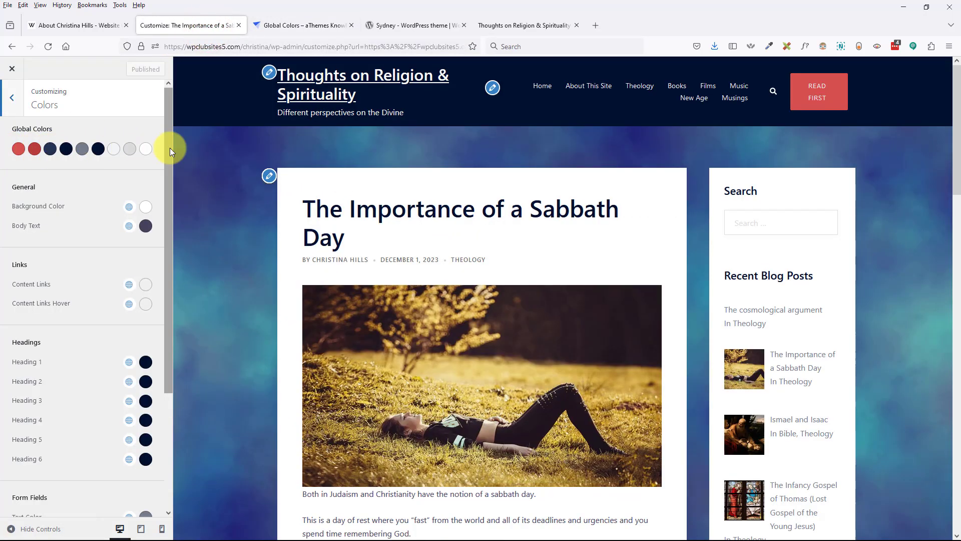
left_click(297, 24)
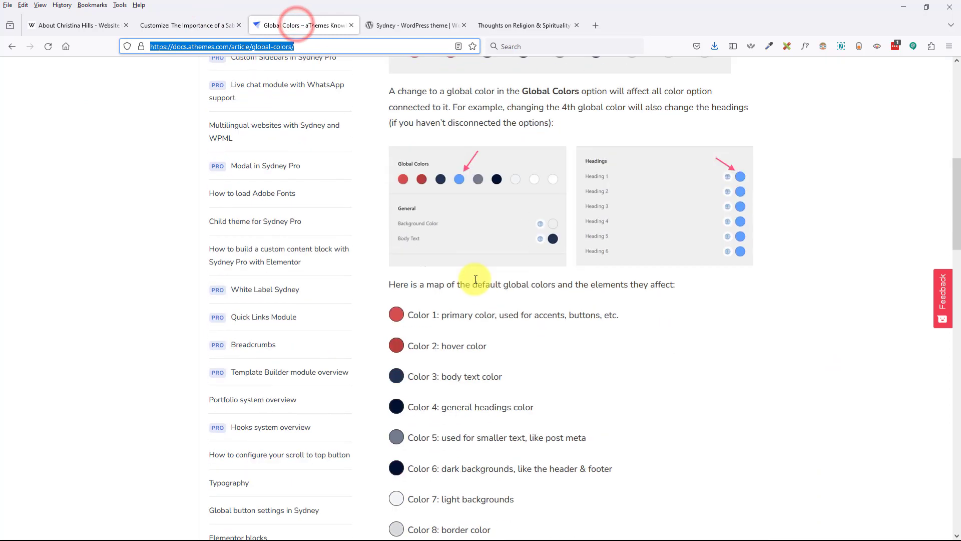
scroll(475, 279, "down", 1)
scroll(468, 340, "down", 2)
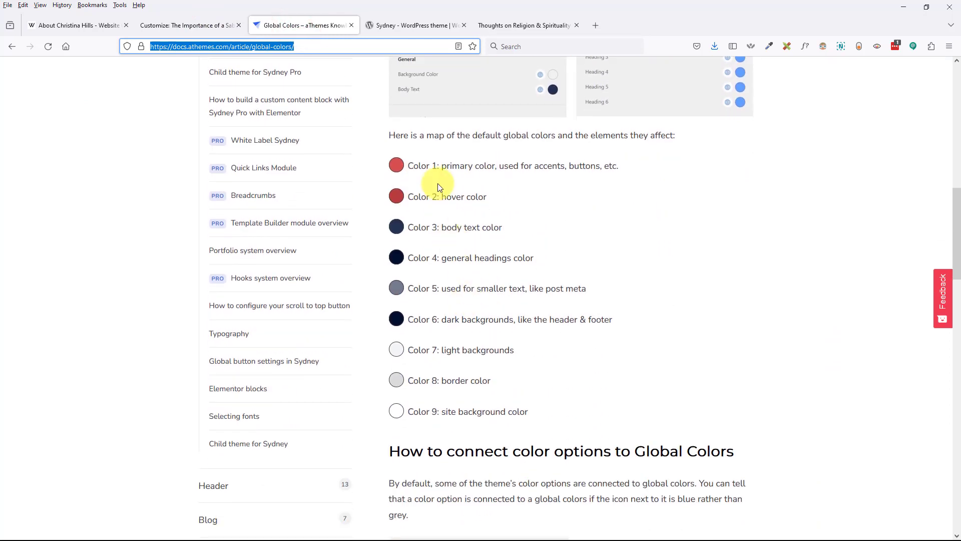
scroll(433, 235, "up", 2)
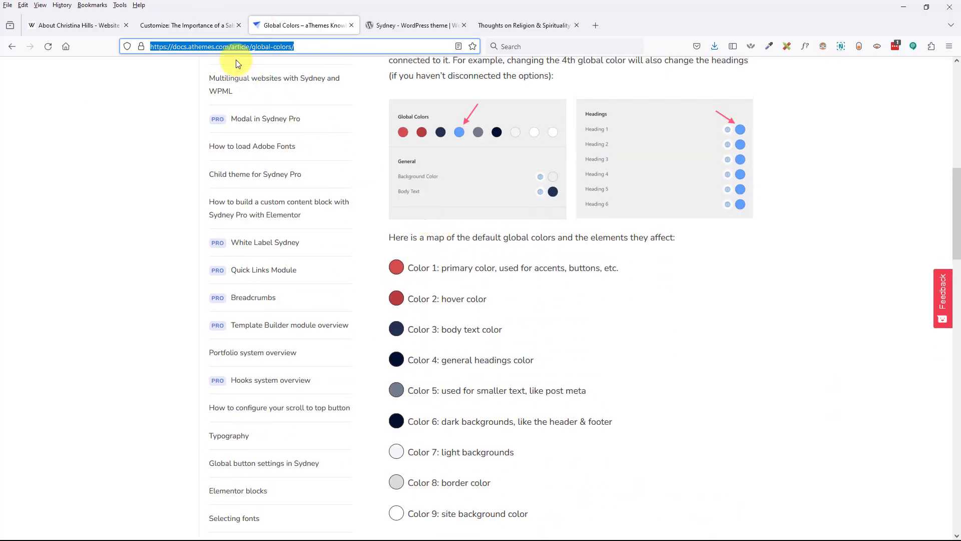
left_click(217, 26)
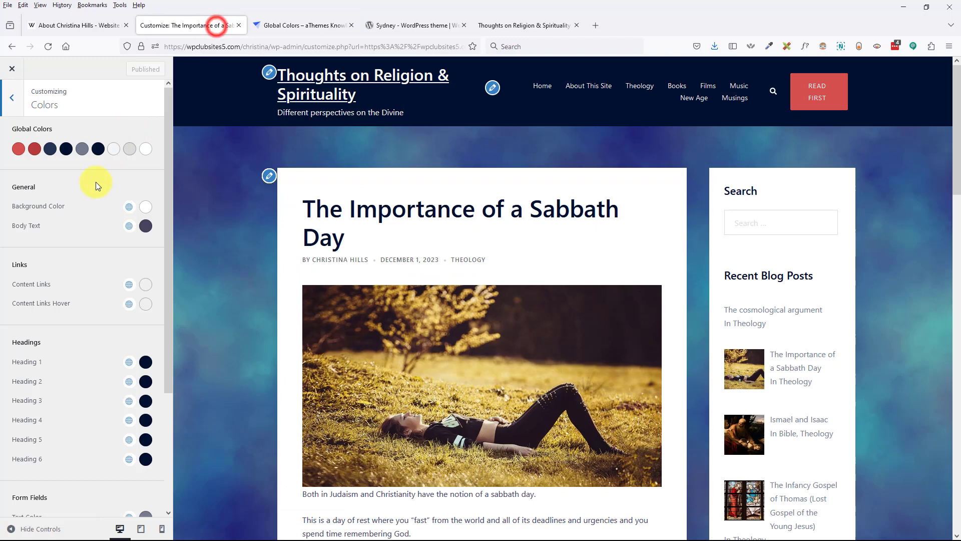
Step: Inspect the first global color's picker, and read the article's map of which elements each default global color affects
left_click(18, 150)
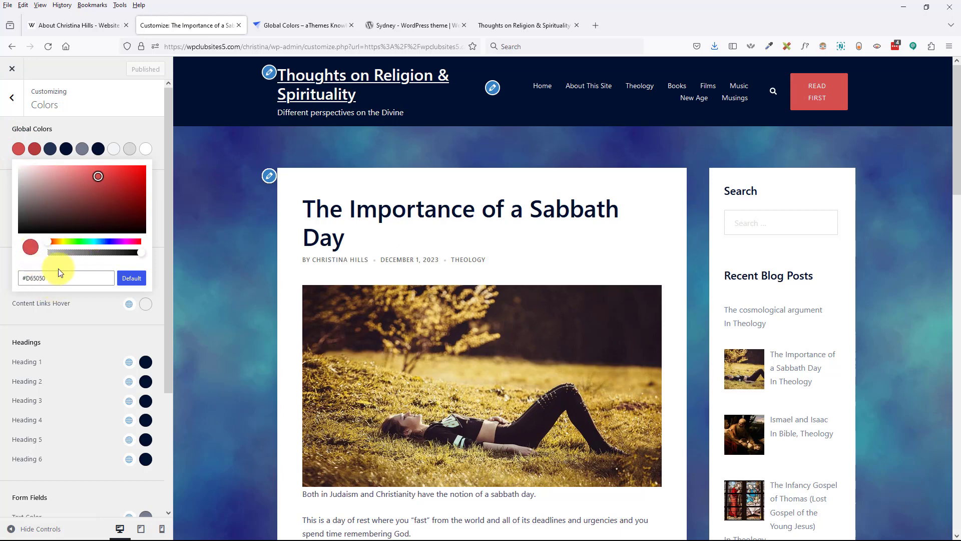
left_click(117, 121)
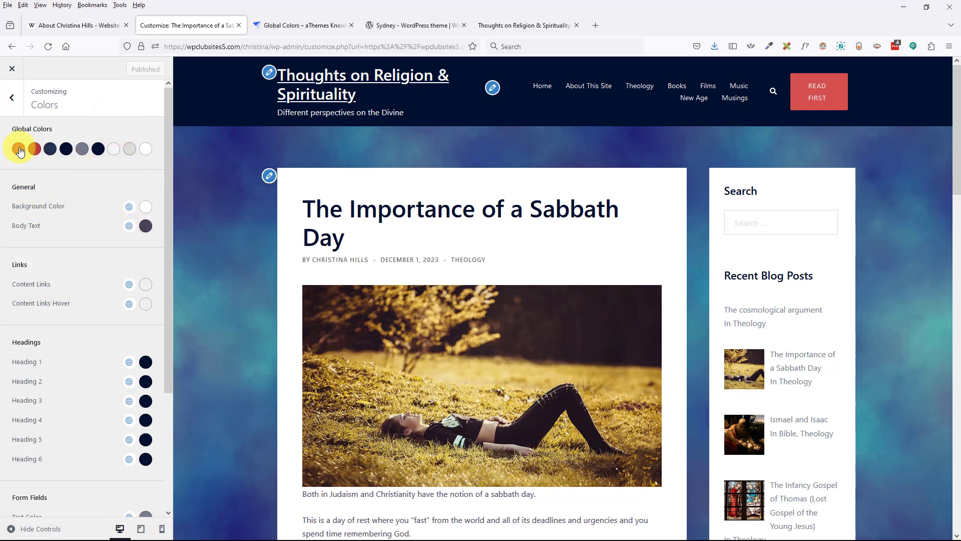
left_click(396, 24)
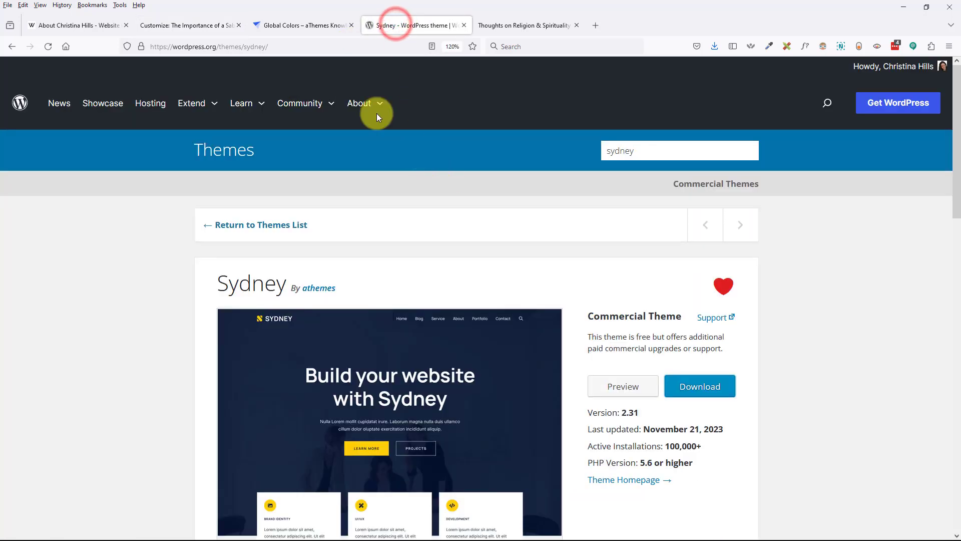
left_click(312, 25)
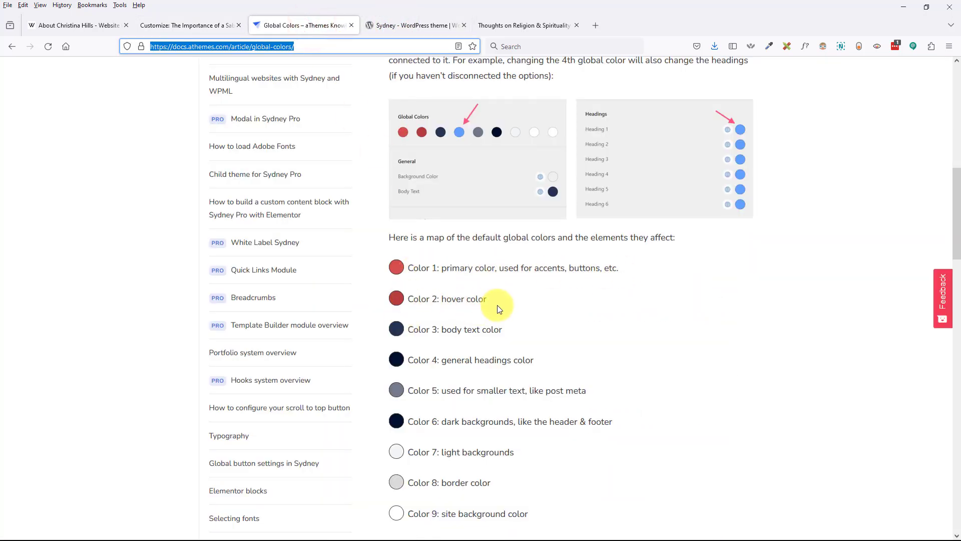
scroll(487, 374, "down", 2)
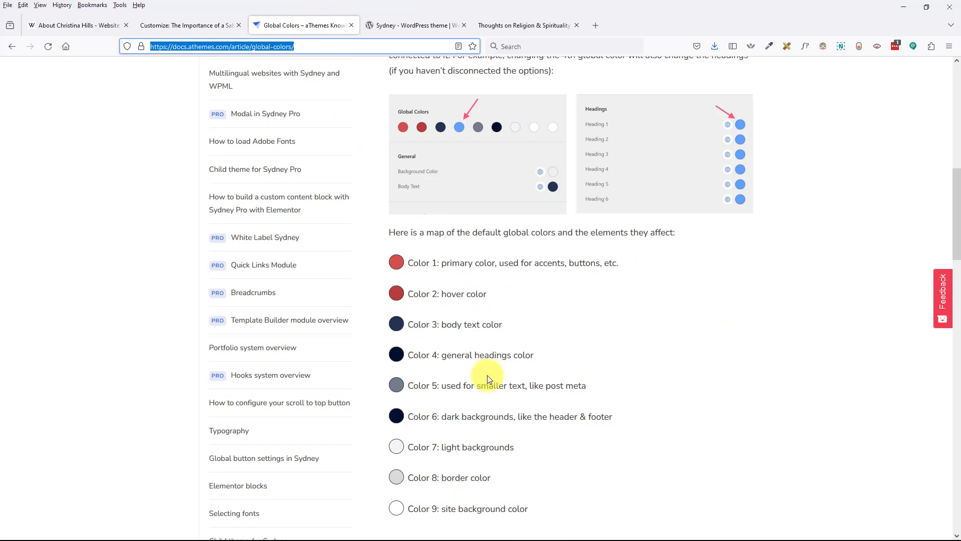
scroll(488, 376, "up", 3)
scroll(488, 375, "down", 3)
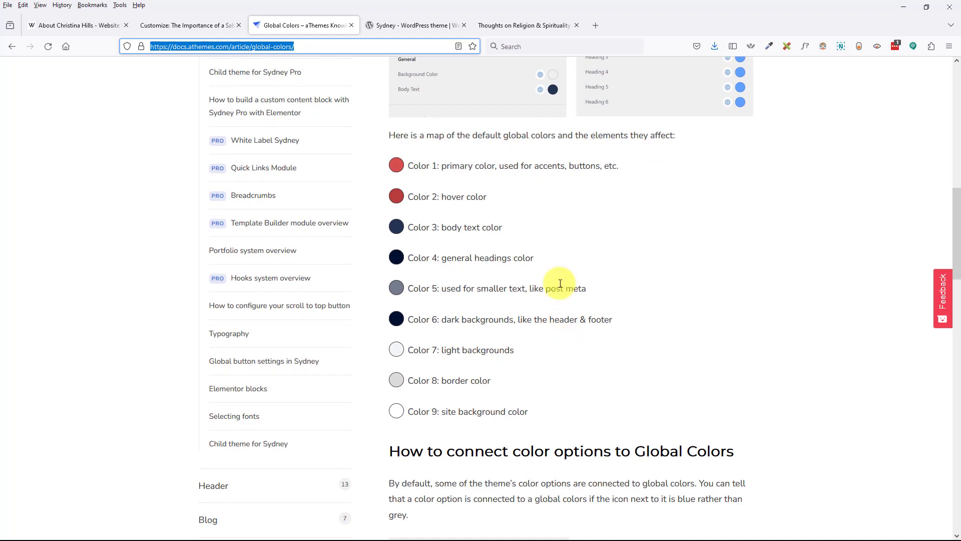
Step: Compare the documented uses of Color 1 with the Read First button and the content links in the blog post preview
left_click(200, 26)
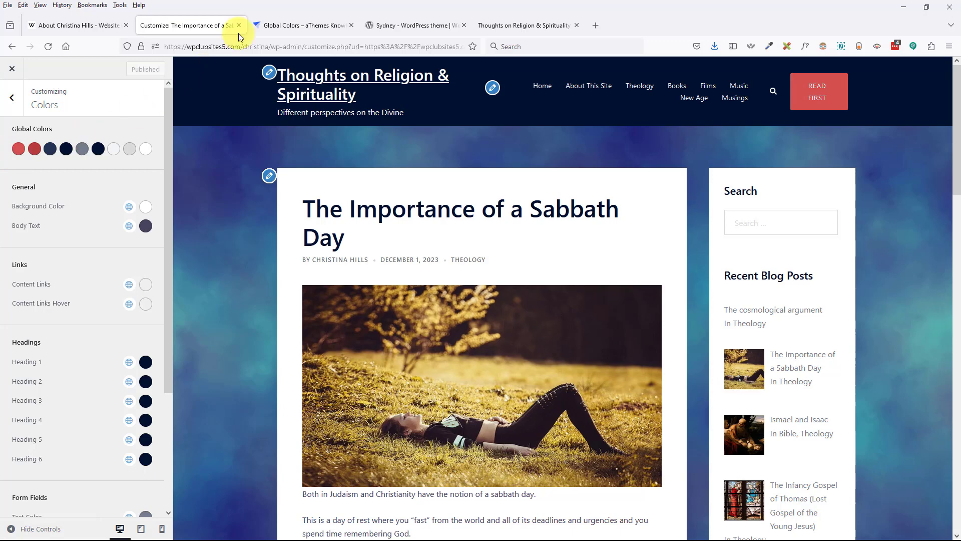
left_click(328, 26)
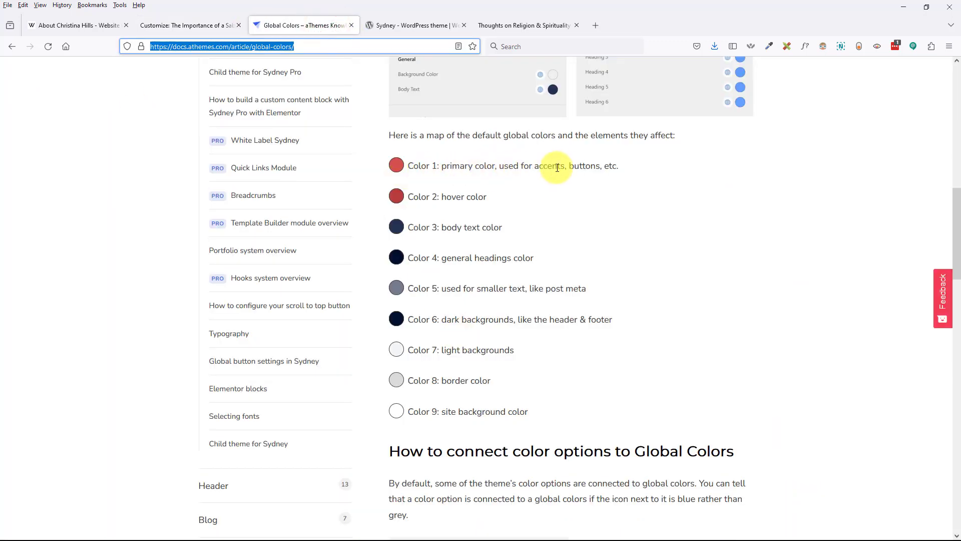
left_click(185, 26)
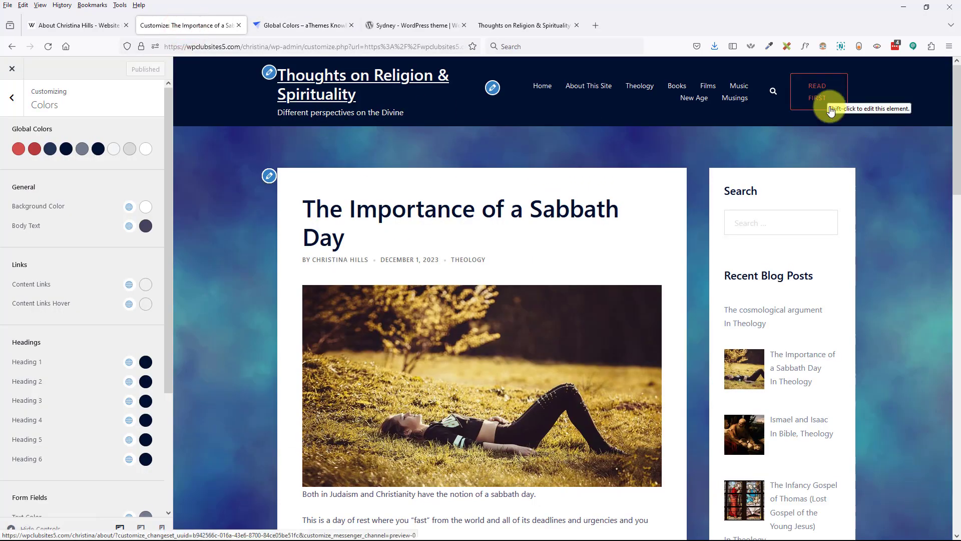
scroll(575, 419, "down", 20)
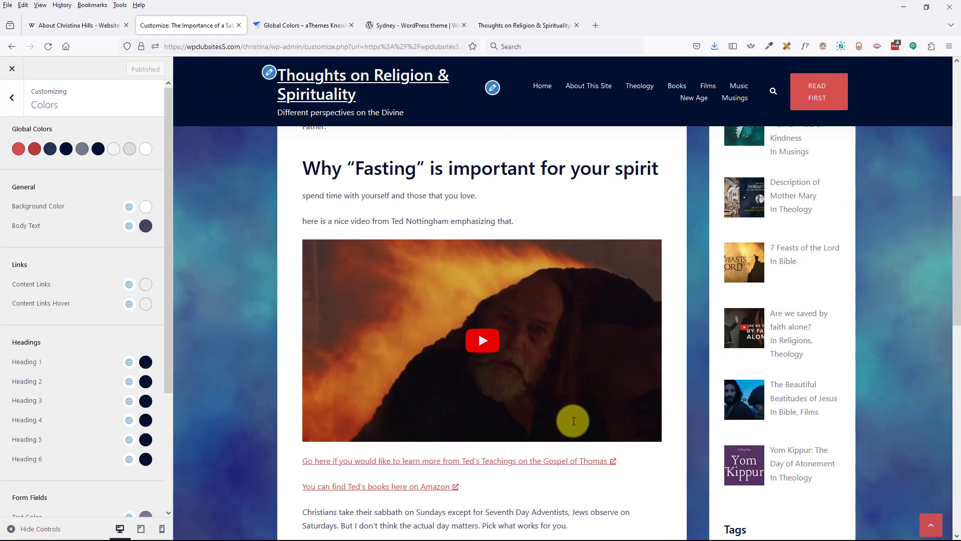
scroll(573, 421, "up", 20)
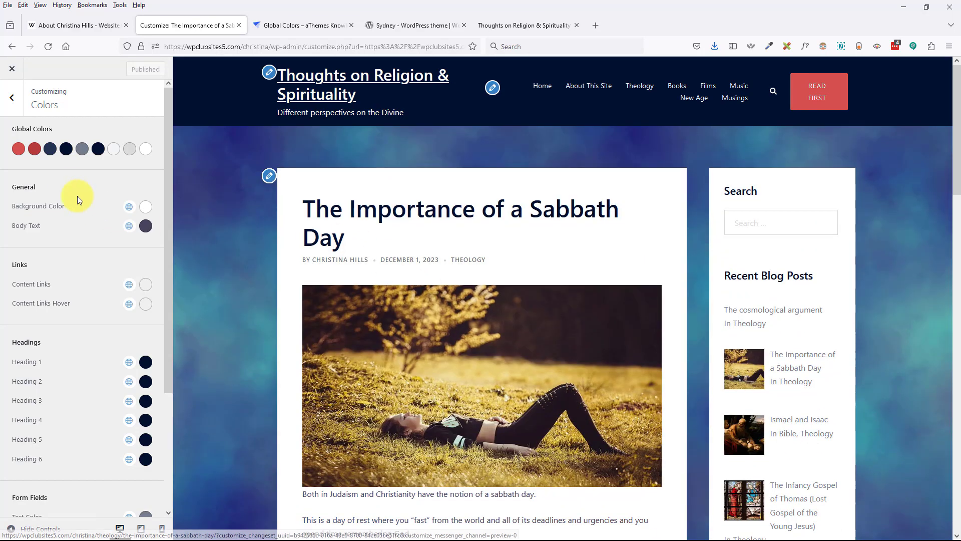
Step: Set the first global color to magenta #C32CAF, check its effect in the post preview, and publish the change
left_click(18, 150)
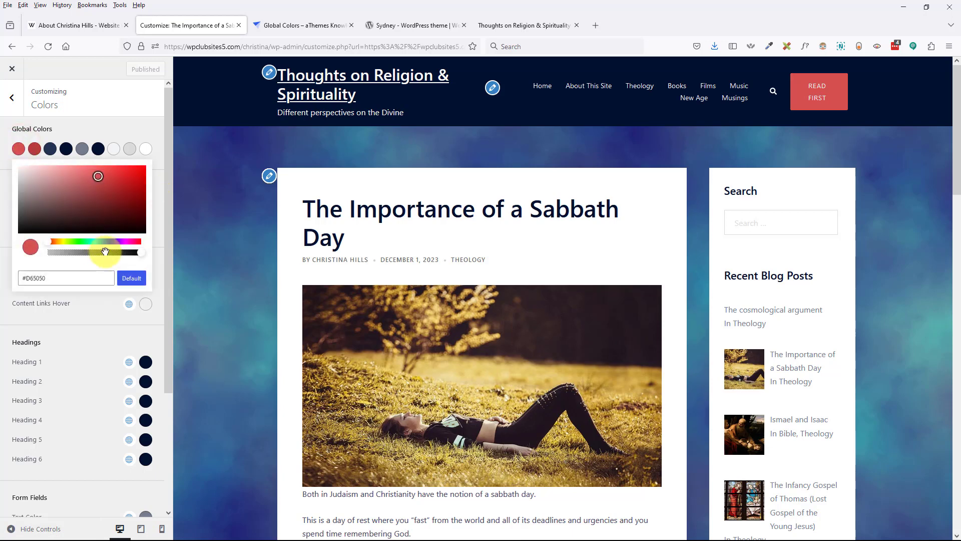
left_click_drag(52, 241, 128, 240)
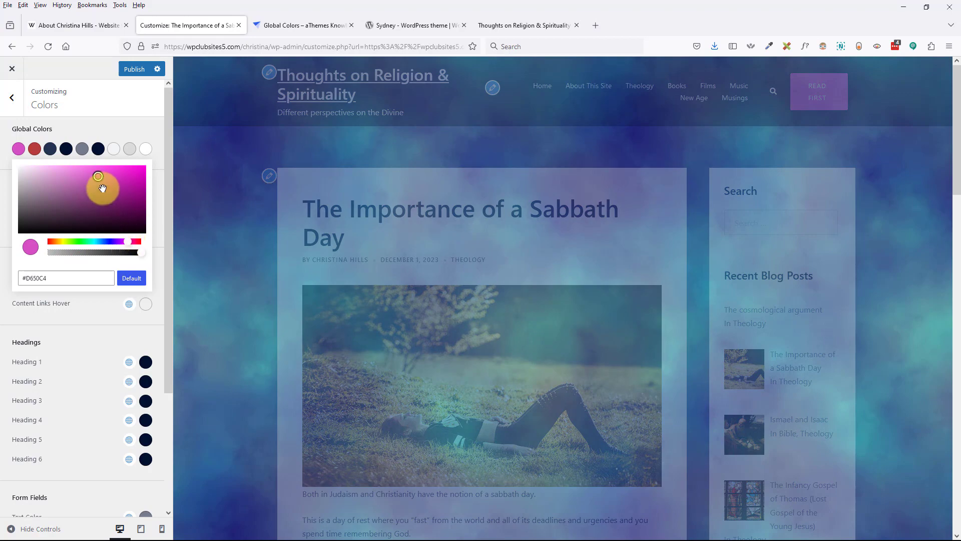
left_click_drag(98, 178, 111, 188)
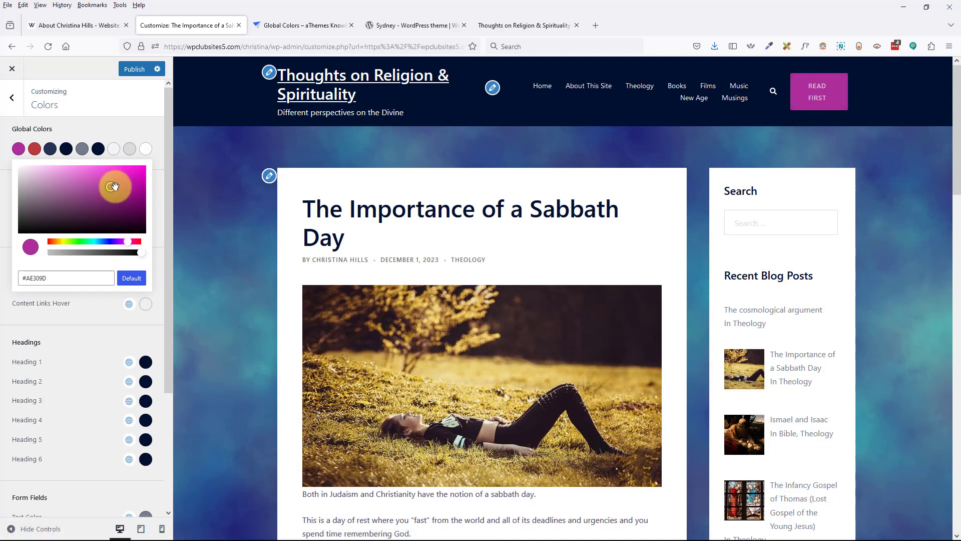
left_click_drag(114, 186, 117, 181)
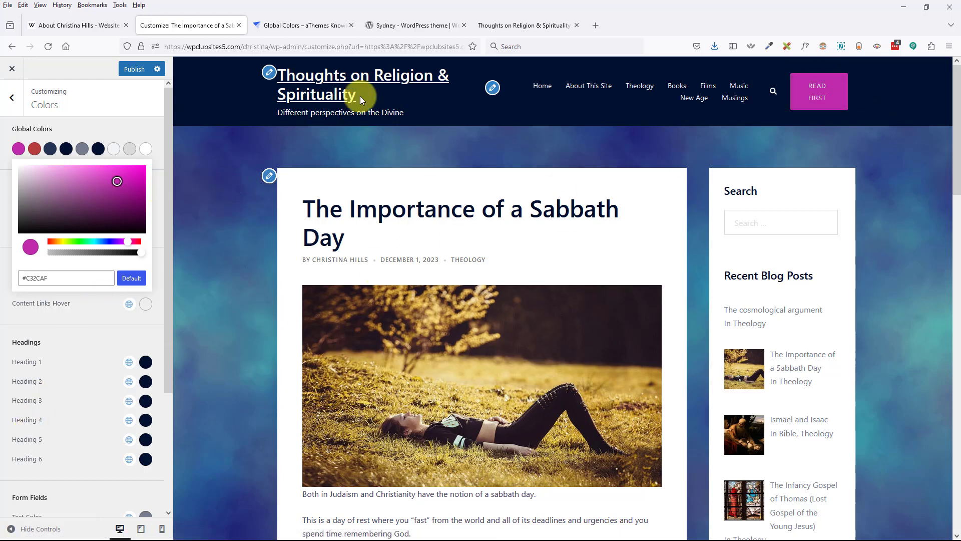
left_click(272, 26)
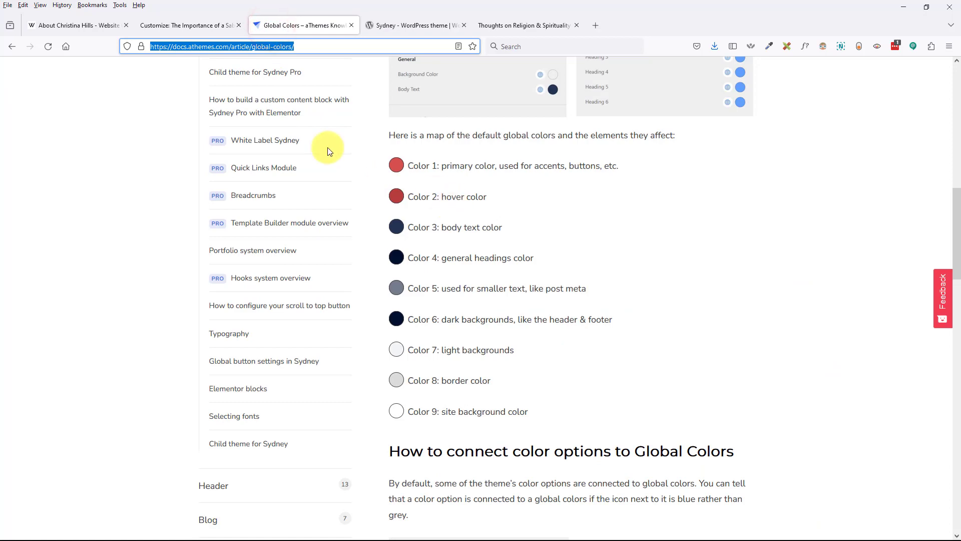
left_click(203, 26)
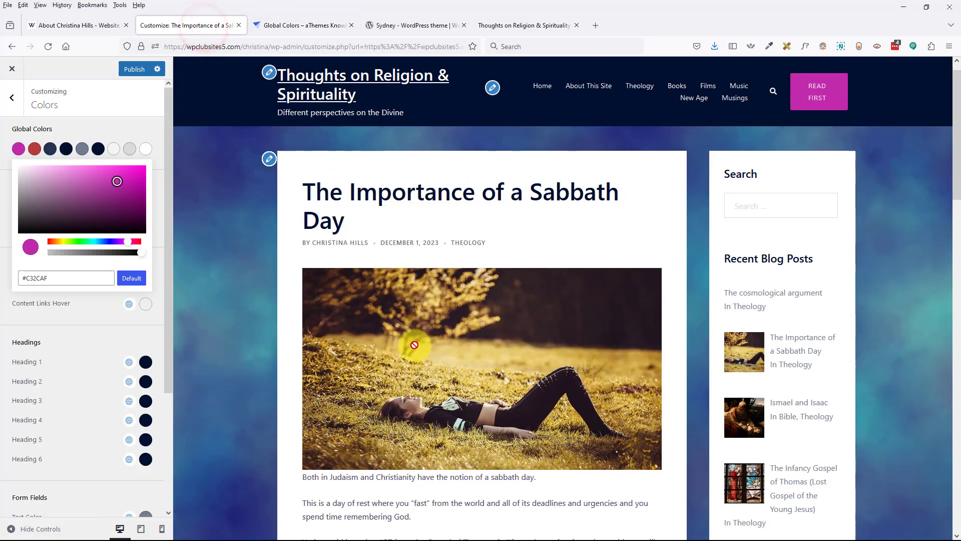
scroll(415, 344, "down", 5)
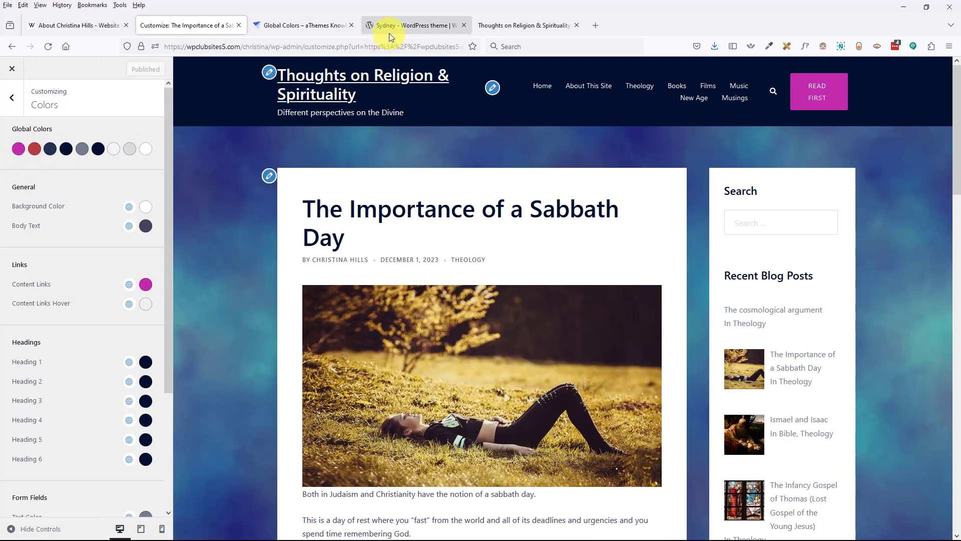
Step: Examine the link color in the post preview and check which global color the Content Links setting is connected to
left_click(278, 27)
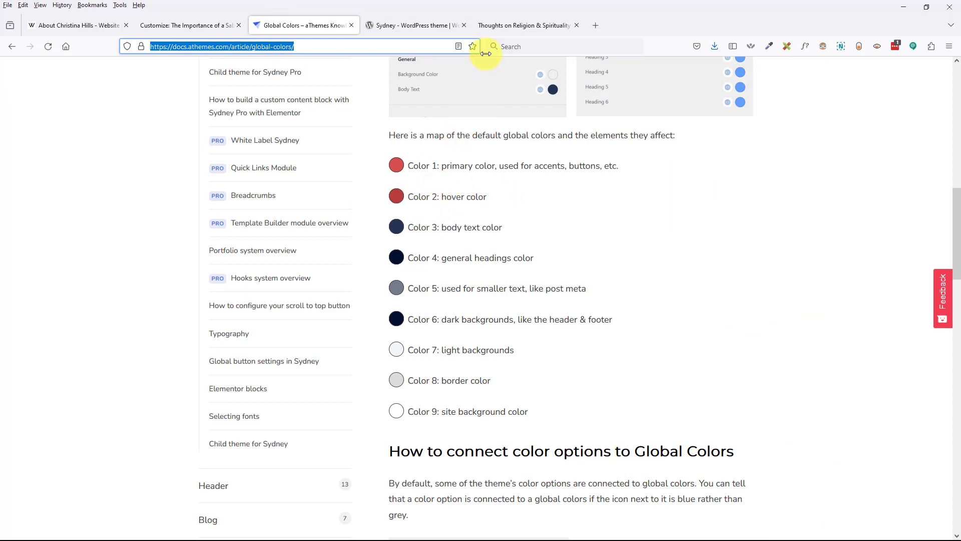
left_click(196, 27)
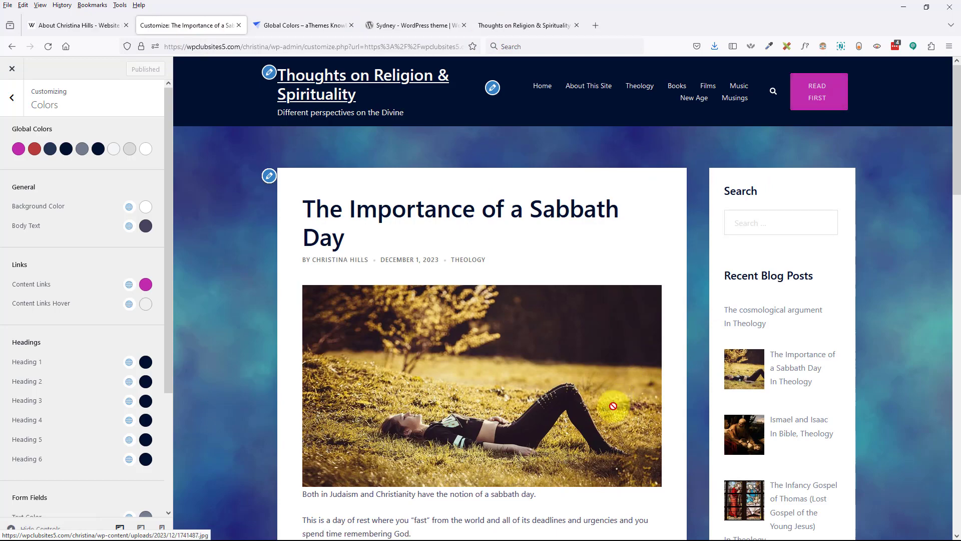
scroll(615, 401, "down", 9)
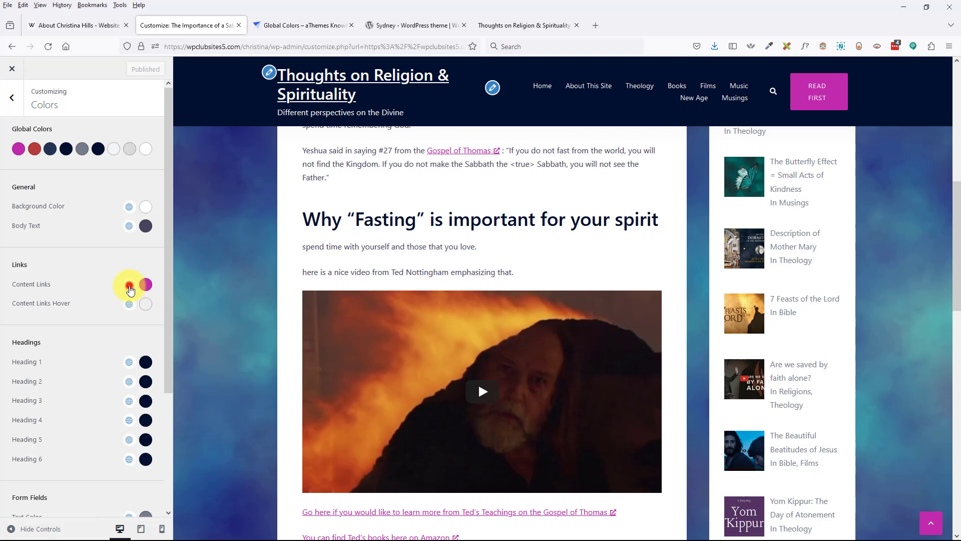
left_click(130, 286)
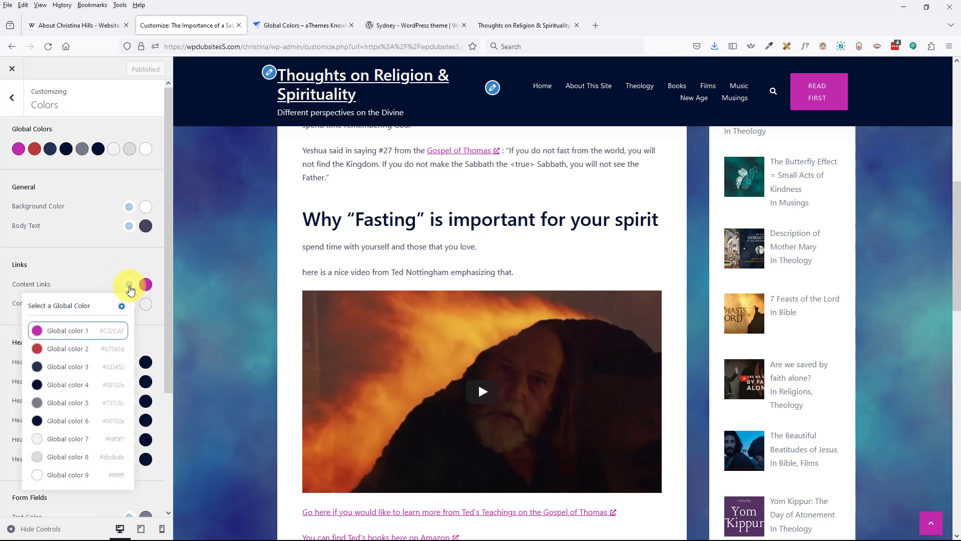
left_click(119, 306)
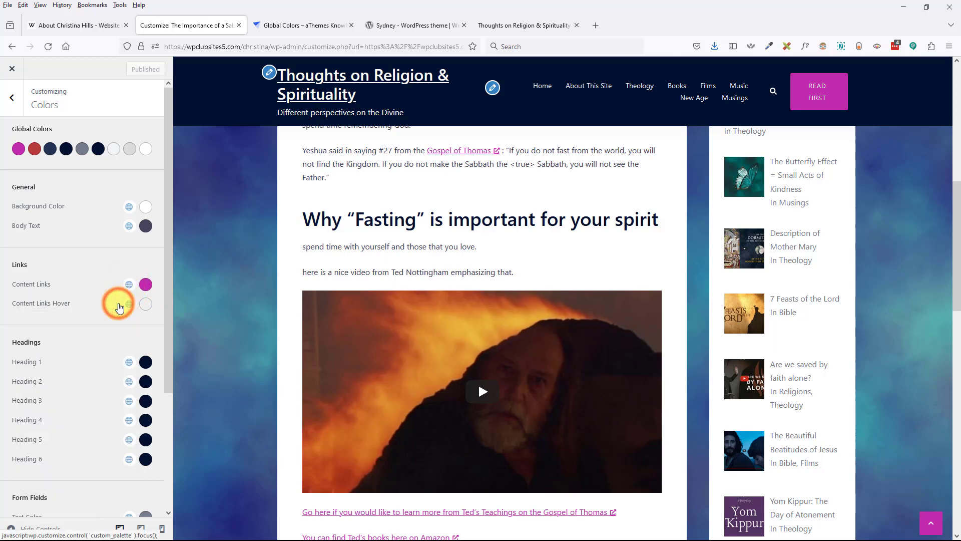
Step: Connect the Content Links color to Global color 2
left_click(130, 284)
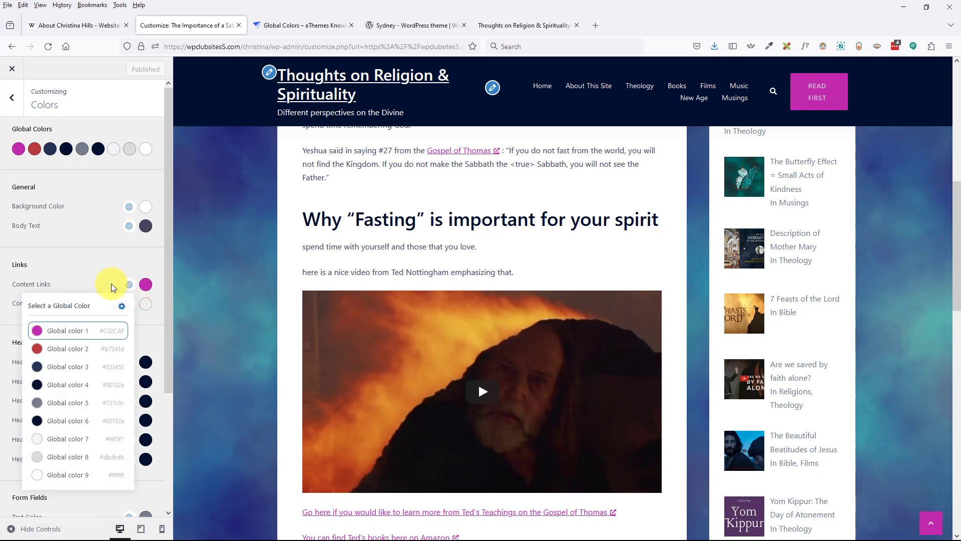
left_click(80, 353)
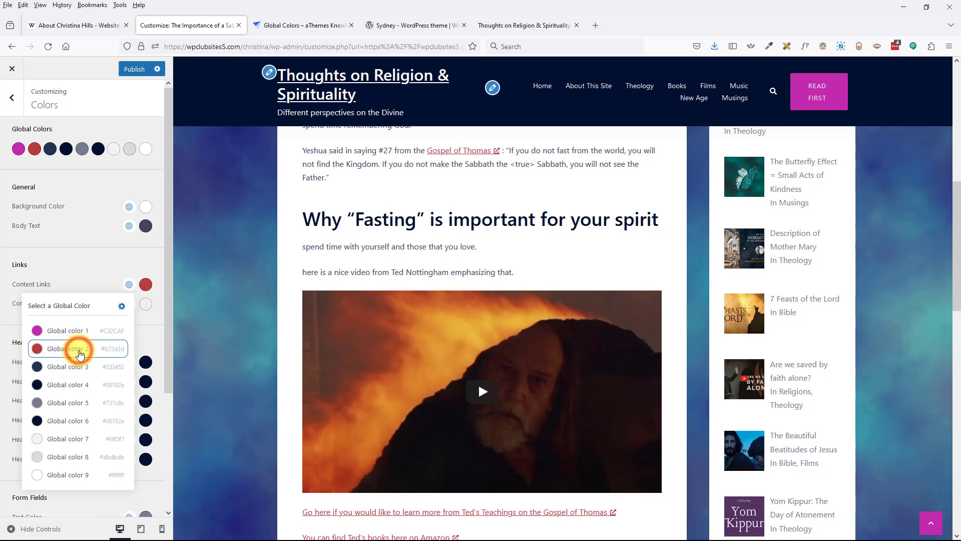
left_click(131, 285)
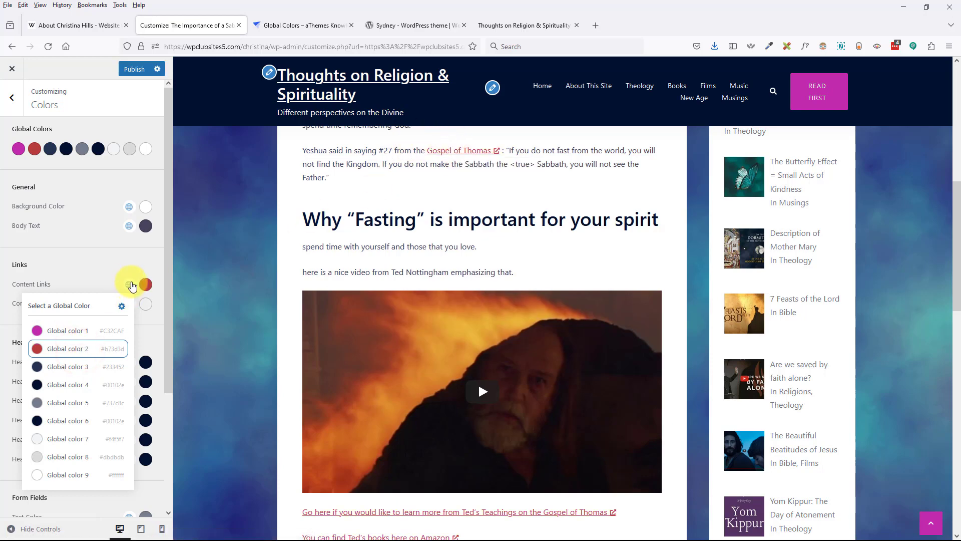
Step: Read how the article distinguishes connected from unconnected color options, and compare it with the Content Links global color selection
left_click(318, 28)
scroll(480, 331, "down", 7)
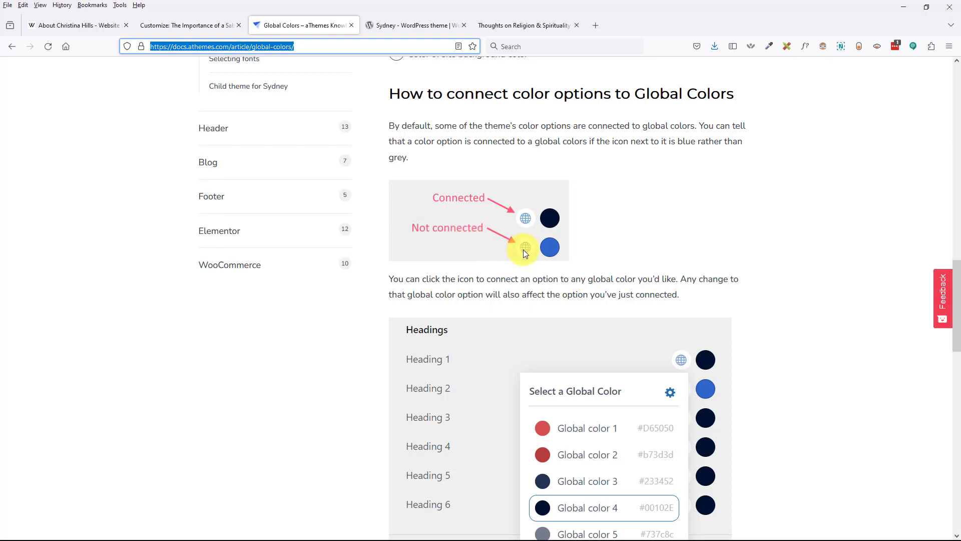
left_click(188, 22)
left_click(102, 273)
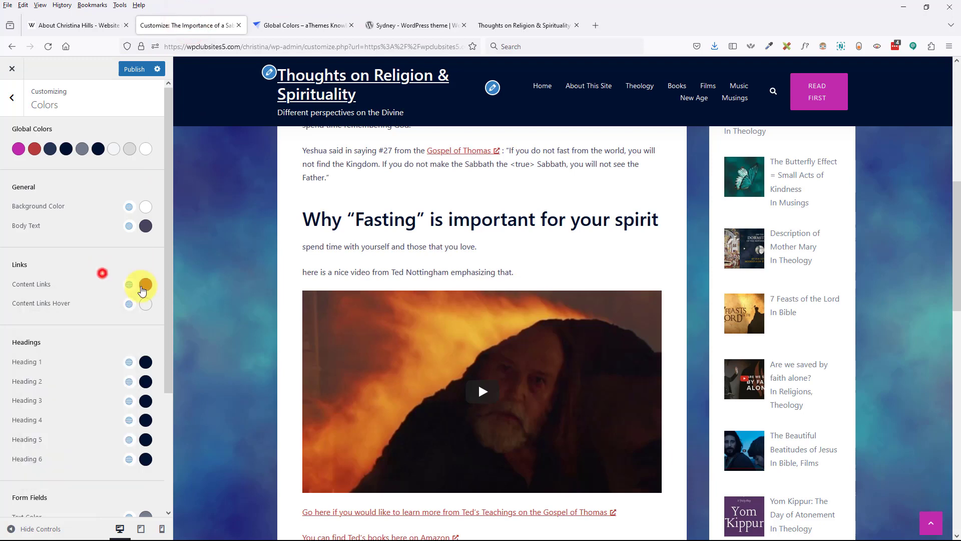
left_click(129, 288)
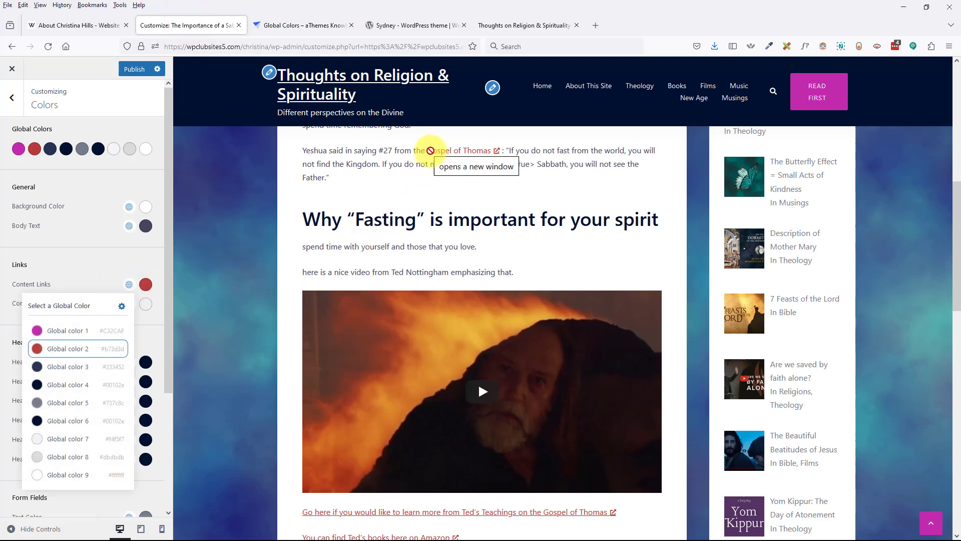
Step: Give Content Links a custom blue color, #1018D9, instead of a global color
left_click(146, 285)
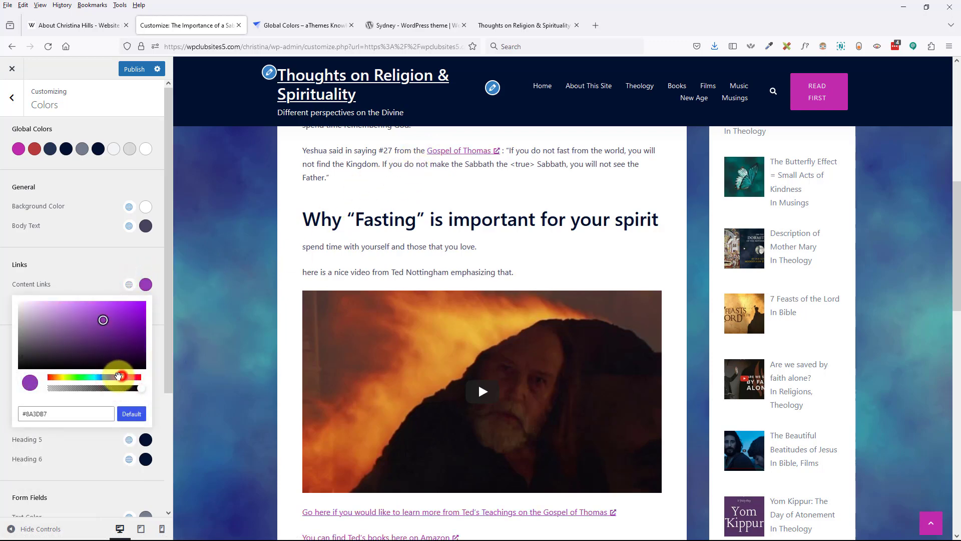
left_click_drag(119, 376, 109, 376)
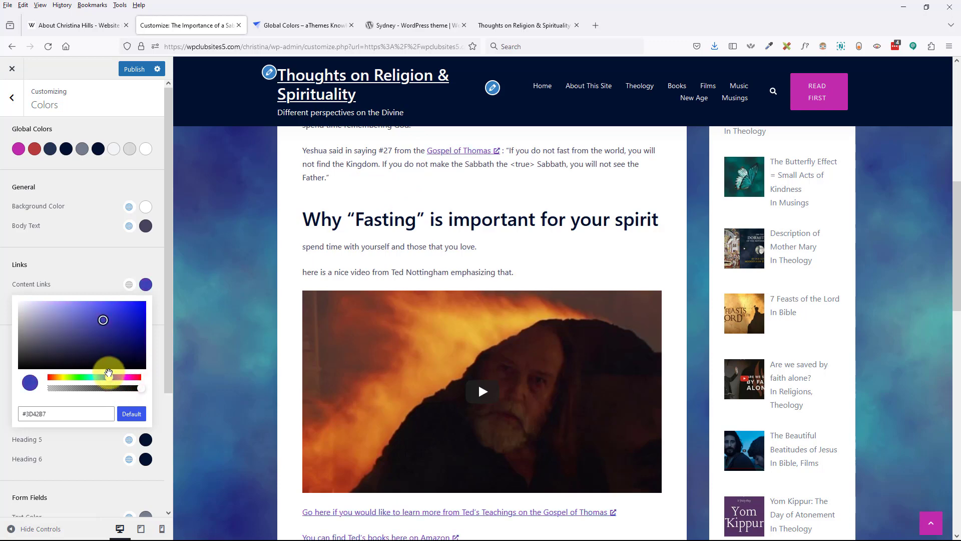
left_click_drag(103, 321, 137, 311)
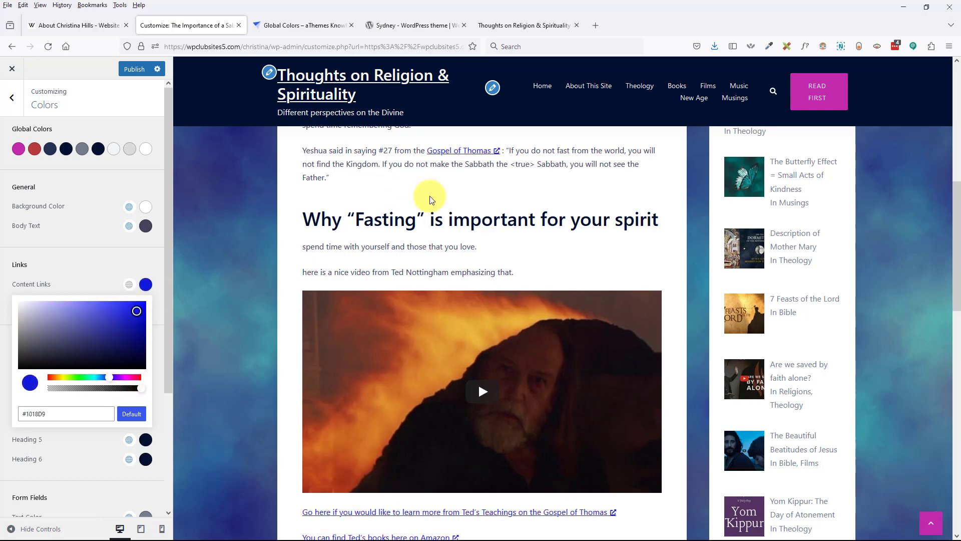
left_click(108, 267)
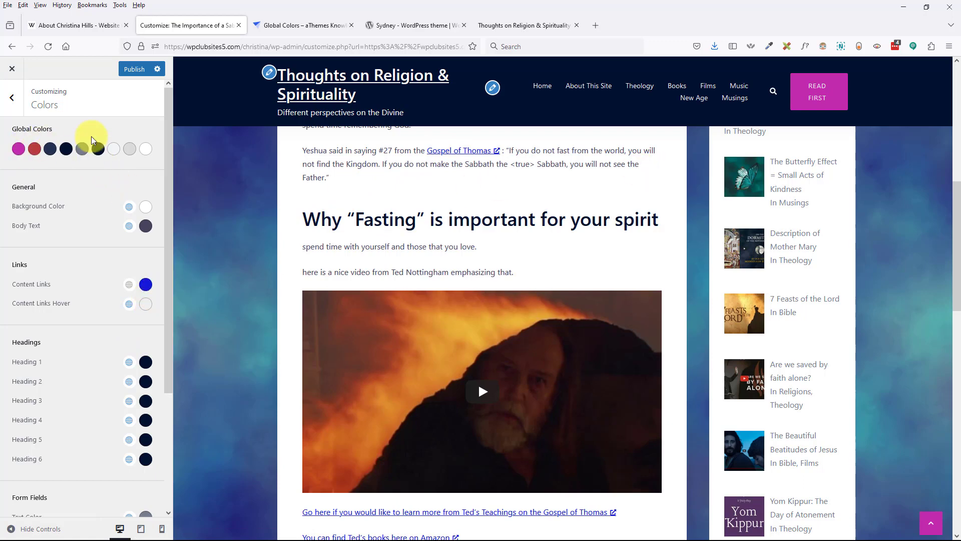
Step: Review the article's map of default global colors and compare its body text entry with the Body Text setting and the post preview
left_click(327, 28)
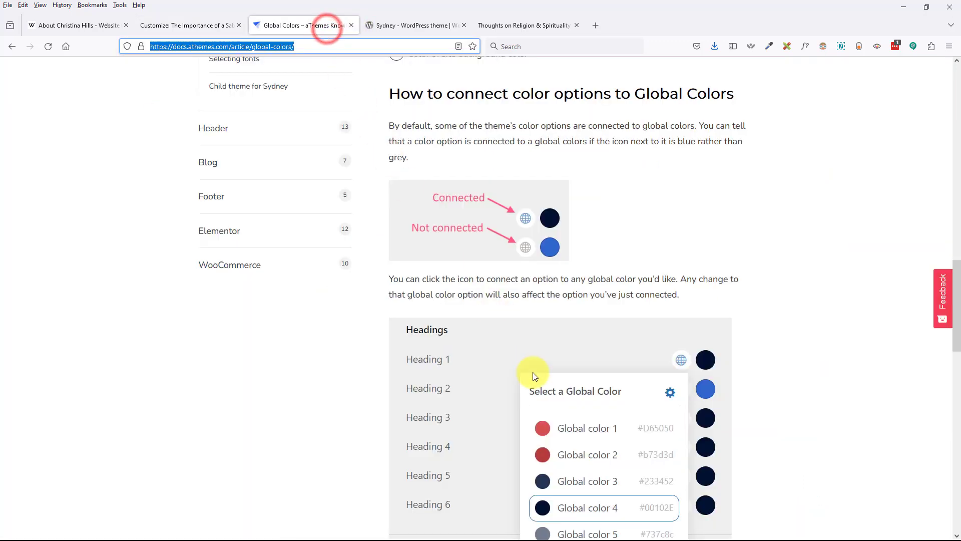
left_click(323, 308)
scroll(354, 337, "up", 7)
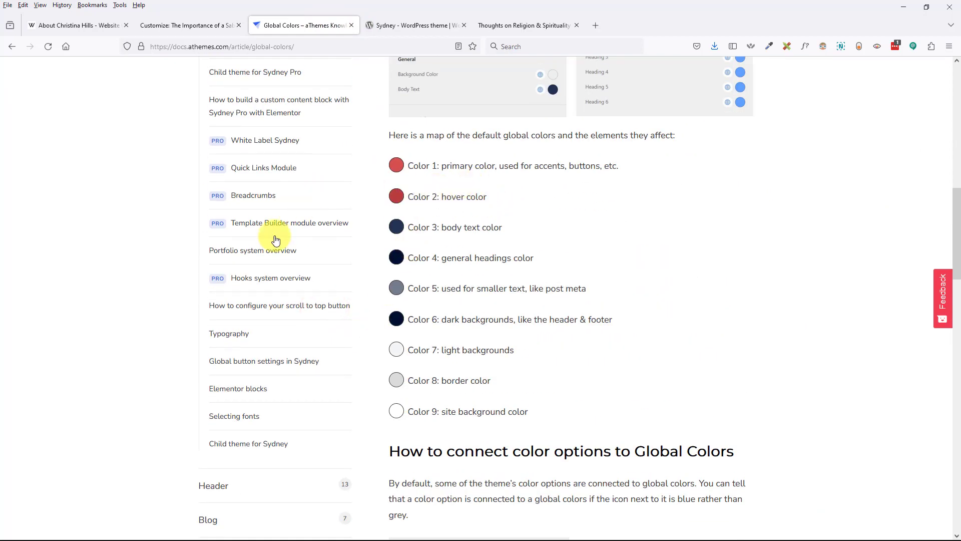
left_click(205, 28)
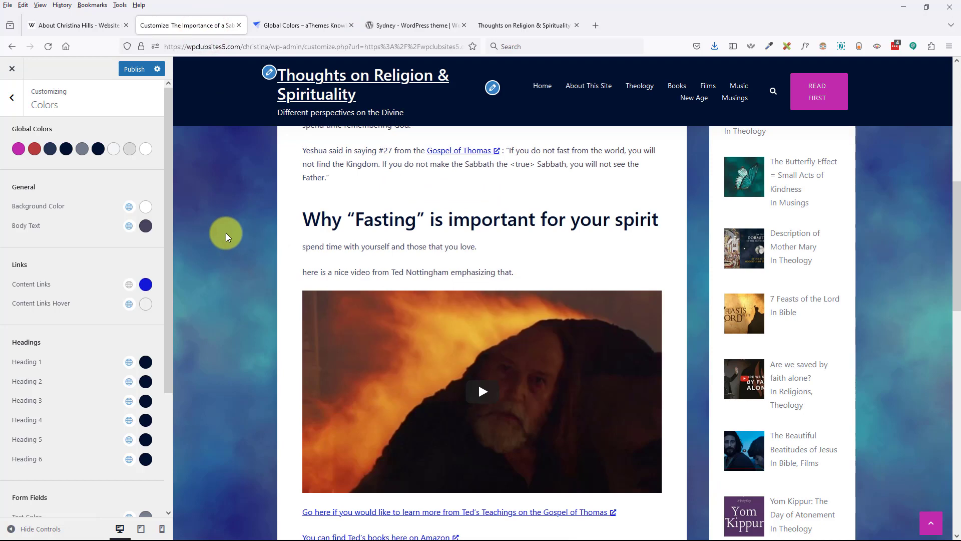
left_click(329, 25)
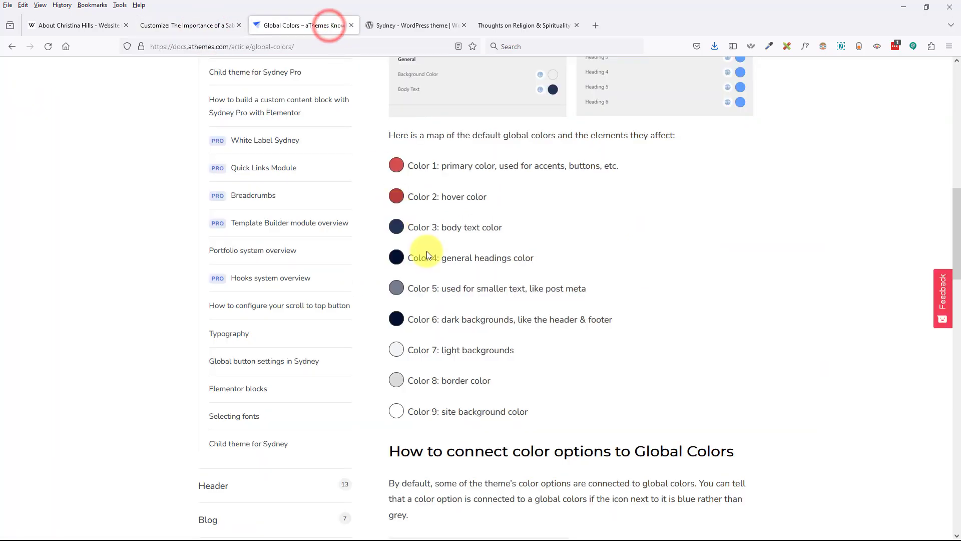
left_click(162, 30)
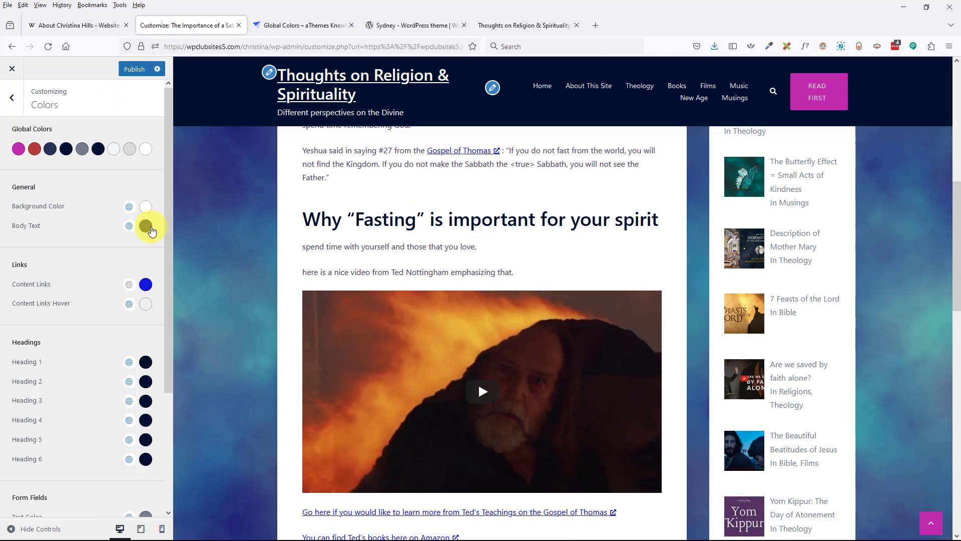
scroll(350, 264, "up", 3)
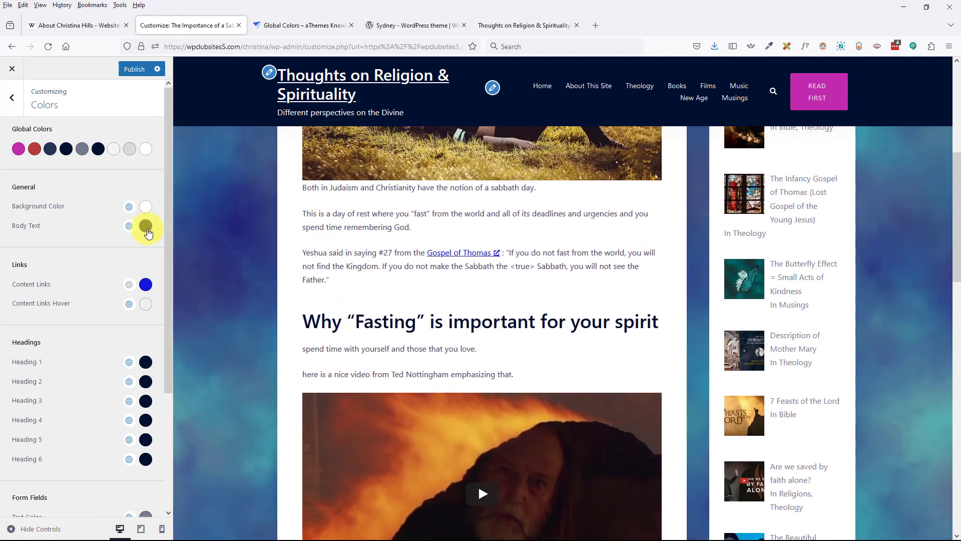
key("ctrl+Tab")
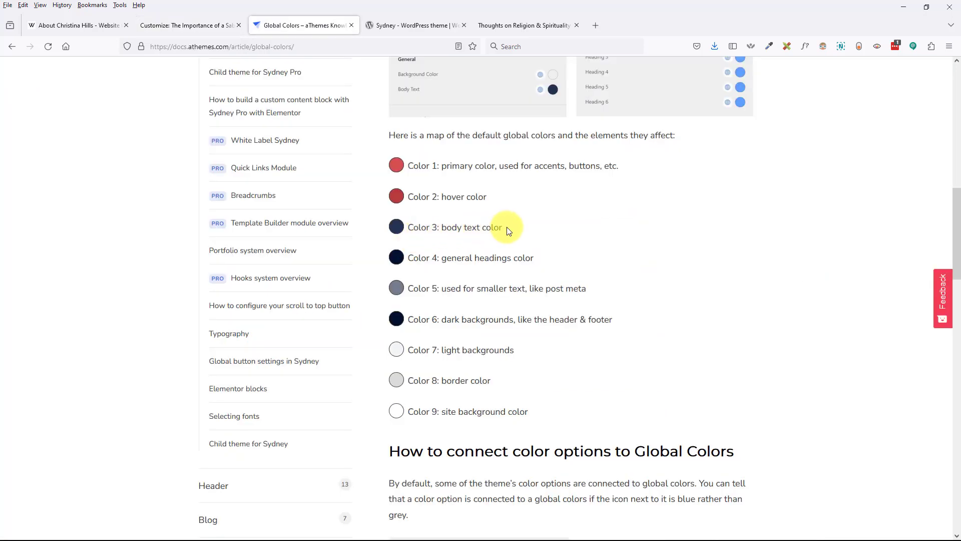
left_click(185, 25)
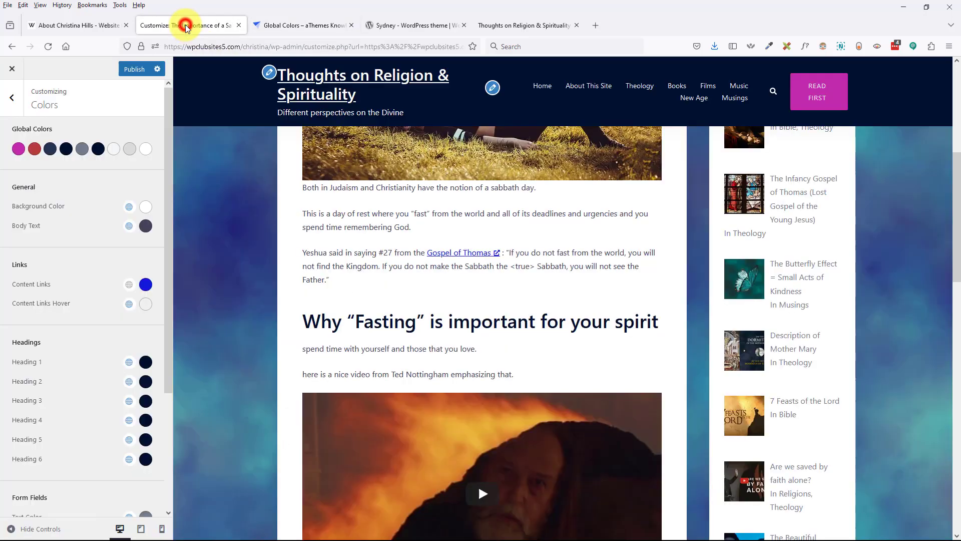
Step: Darken the Body Text color to a custom near-black navy, about #101826
left_click(145, 226)
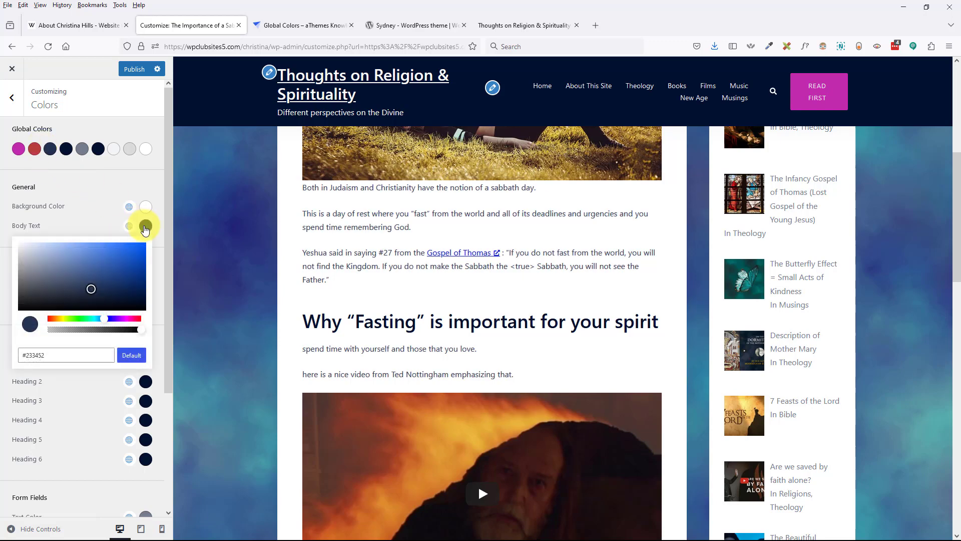
left_click_drag(95, 293, 94, 300)
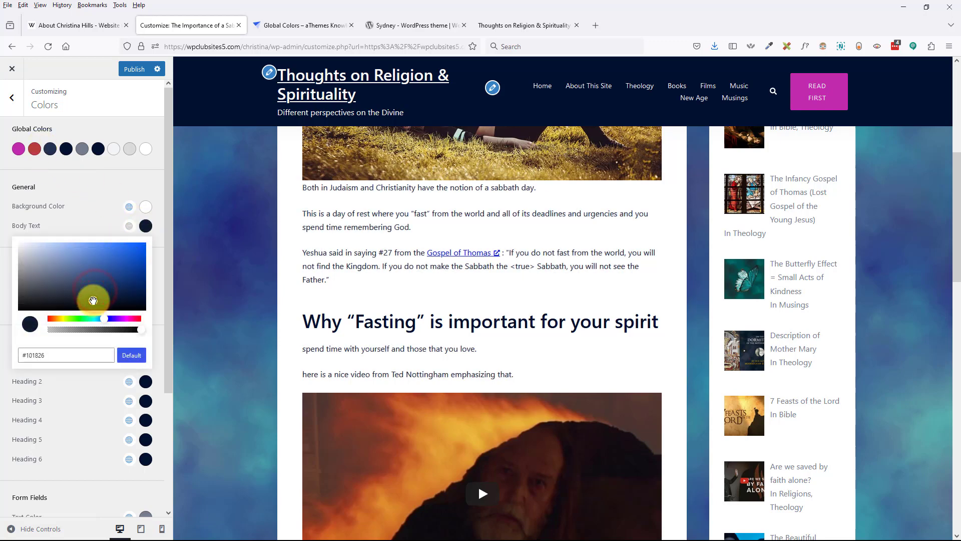
left_click(112, 191)
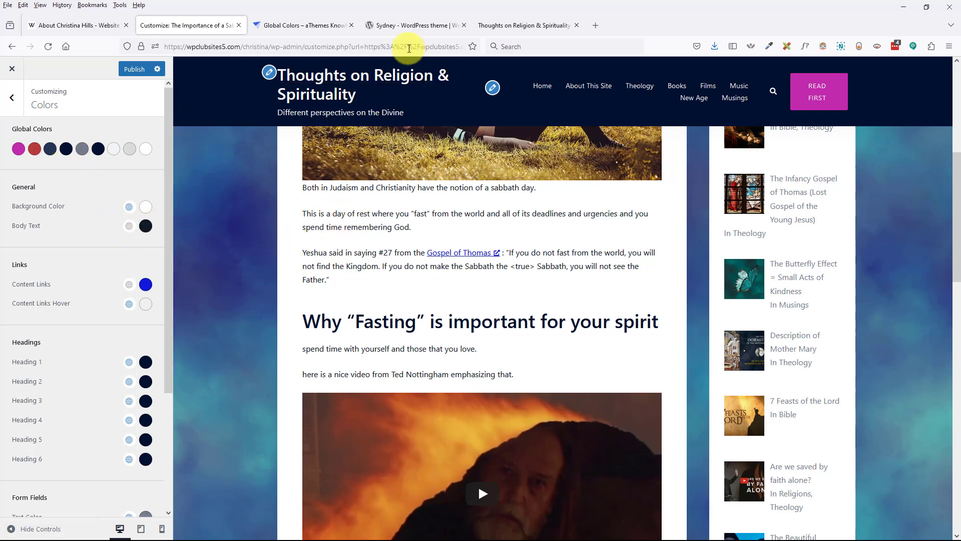
Step: Compare the article's entries for headings and smaller text with the post's heading and the sidebar post list in the preview
left_click(324, 28)
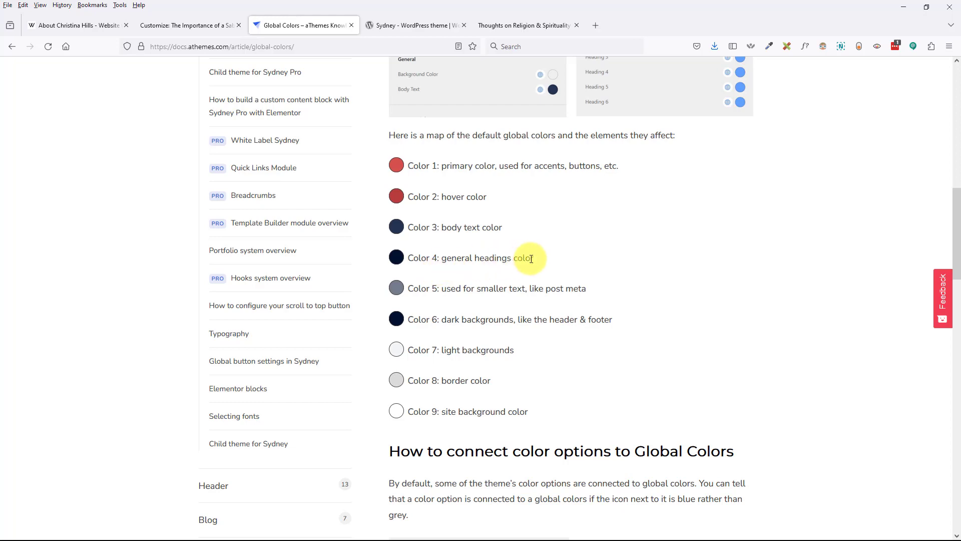
left_click(173, 27)
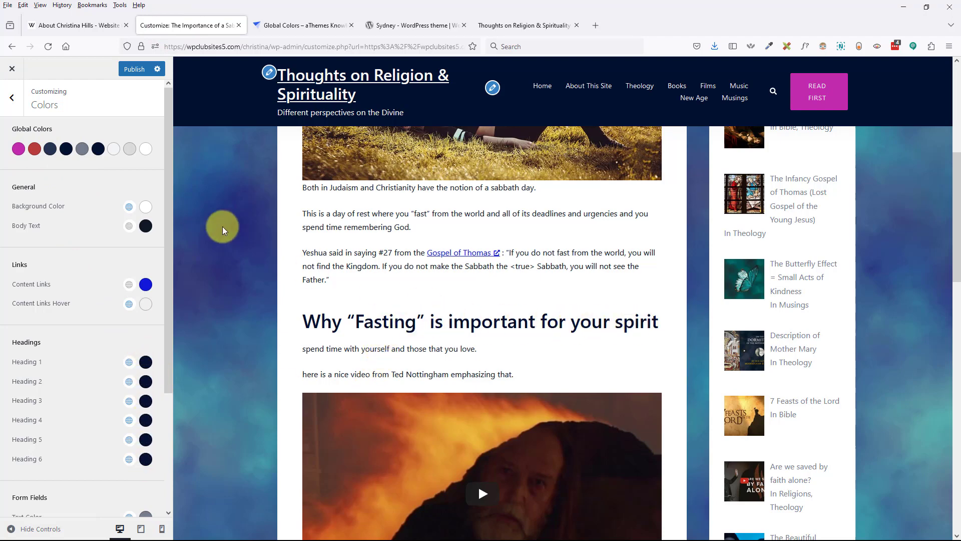
left_click(298, 26)
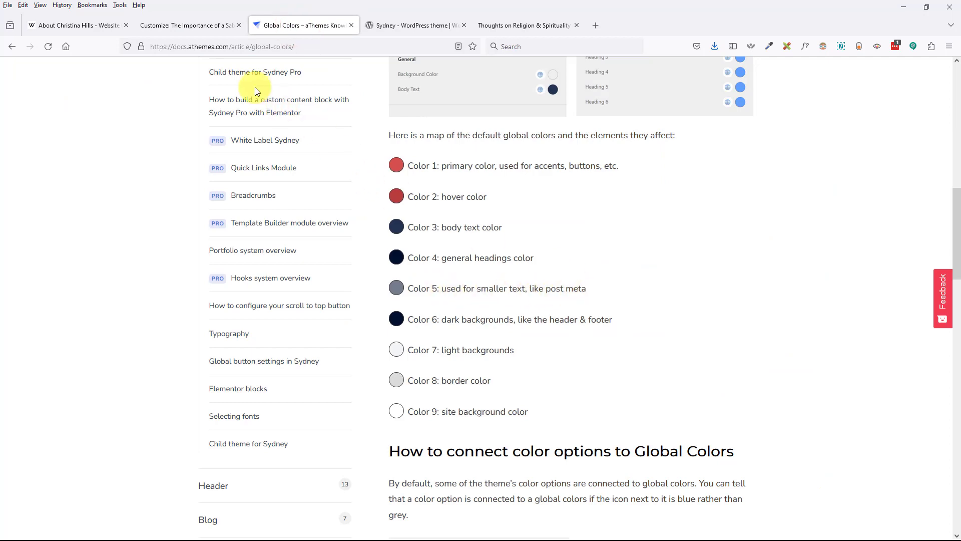
left_click(205, 25)
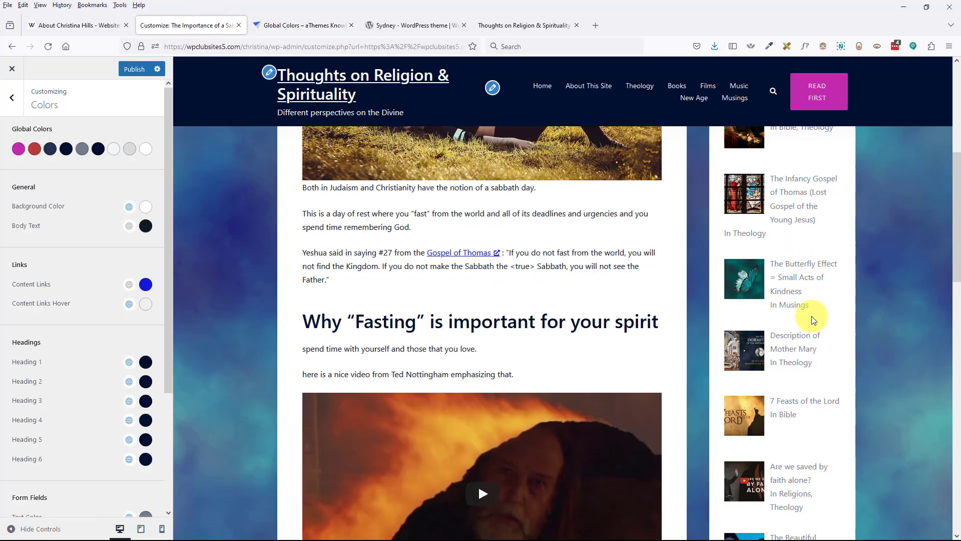
scroll(818, 284, "up", 4)
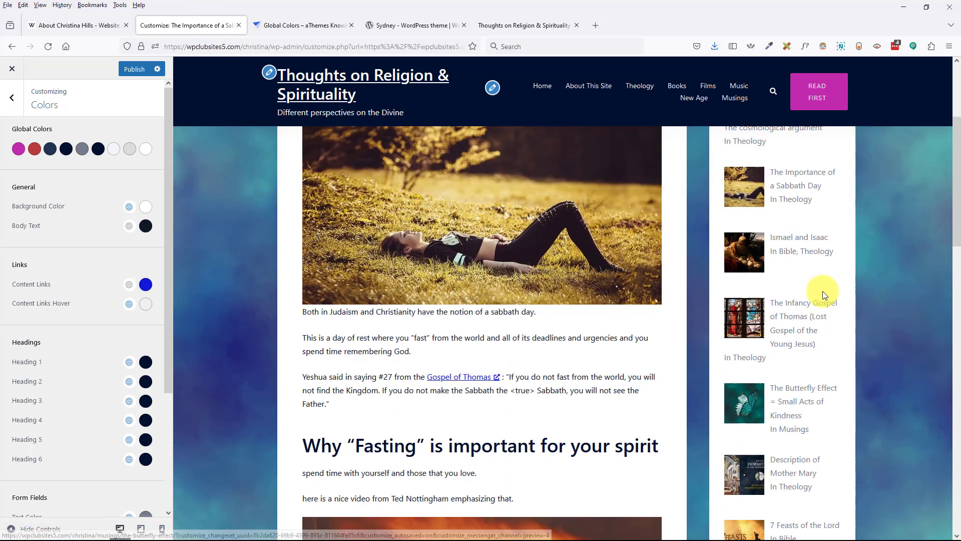
scroll(822, 291, "down", 1)
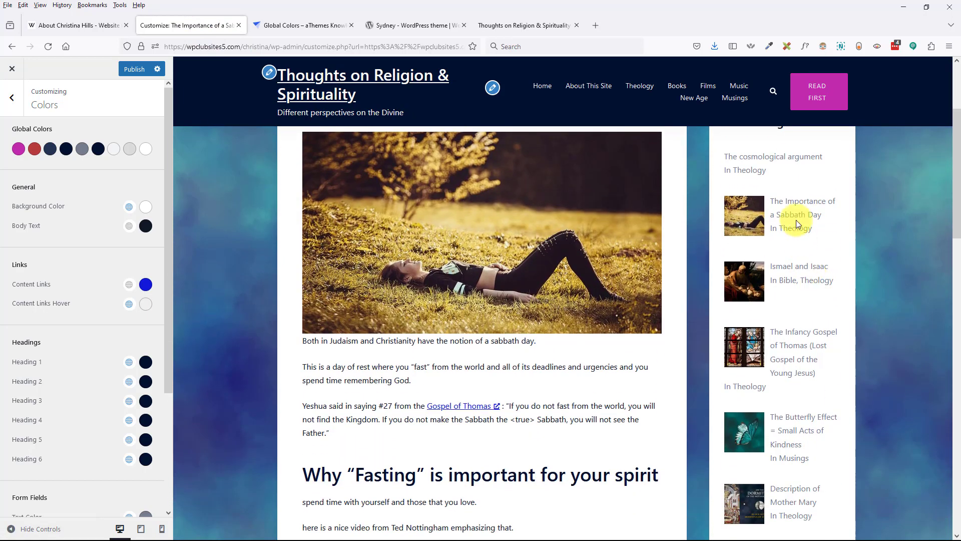
Step: Set the fifth global color to dark navy #202D43 and publish the color changes
left_click(84, 153)
left_click(44, 200)
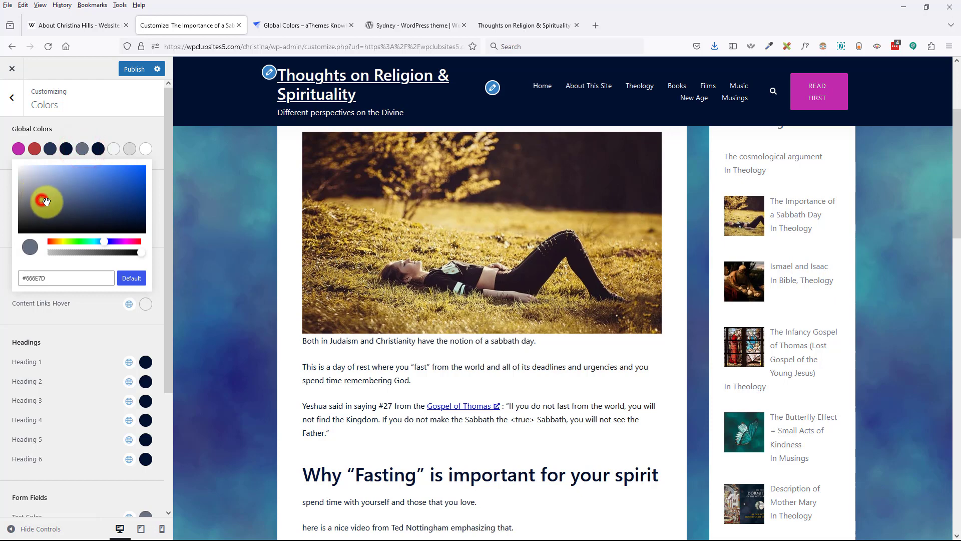
left_click_drag(45, 201, 72, 222)
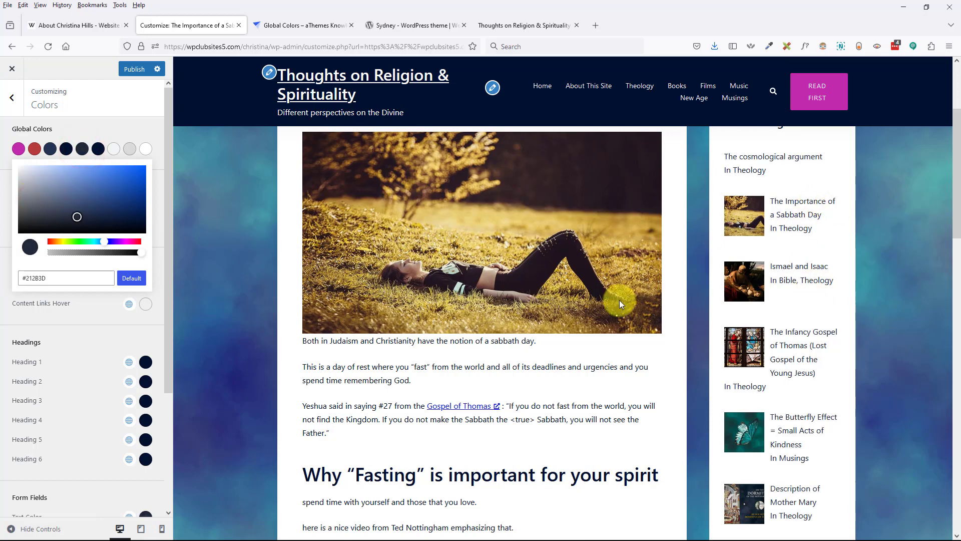
left_click_drag(77, 217, 86, 215)
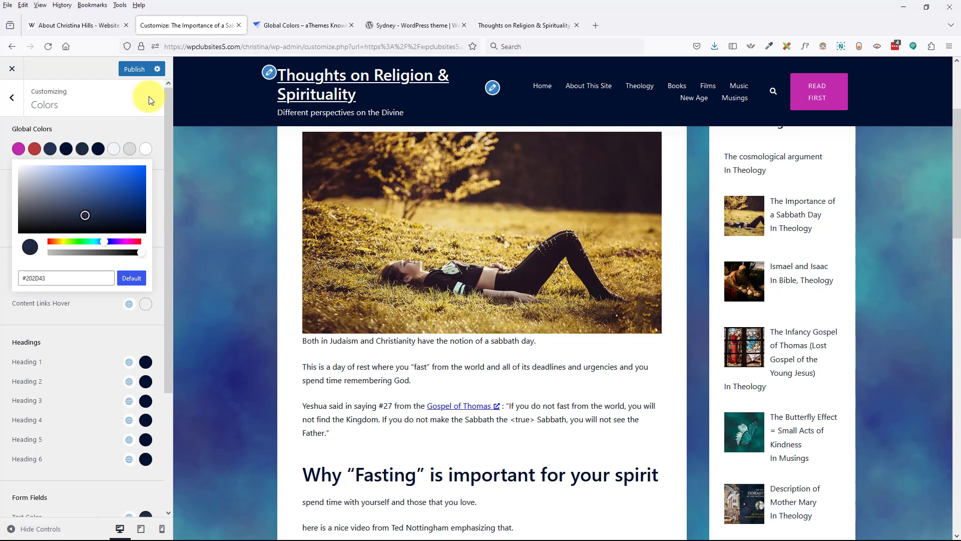
left_click(133, 69)
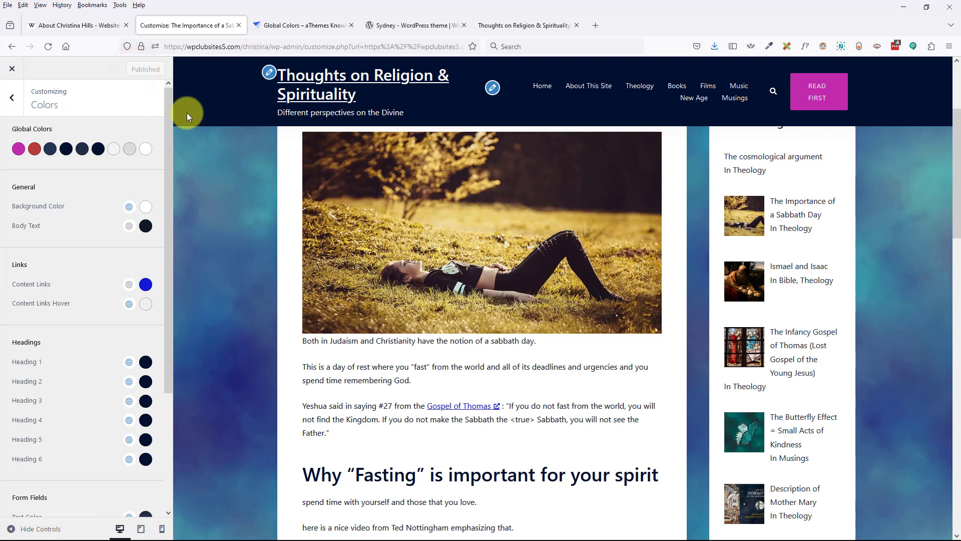
Step: Read the article's entries for Colors 6 to 9, covering backgrounds and borders, and return to the theme's color settings
left_click(297, 22)
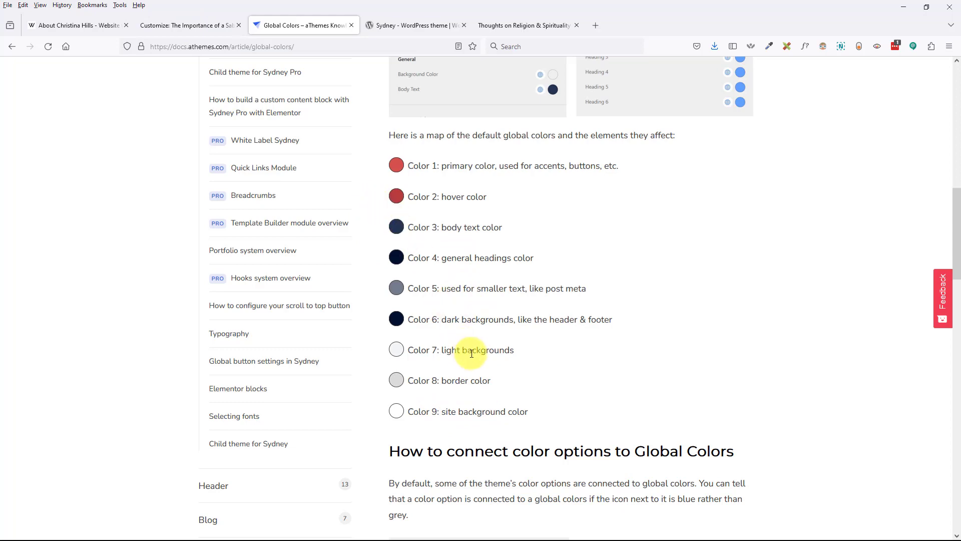
scroll(530, 332, "down", 4)
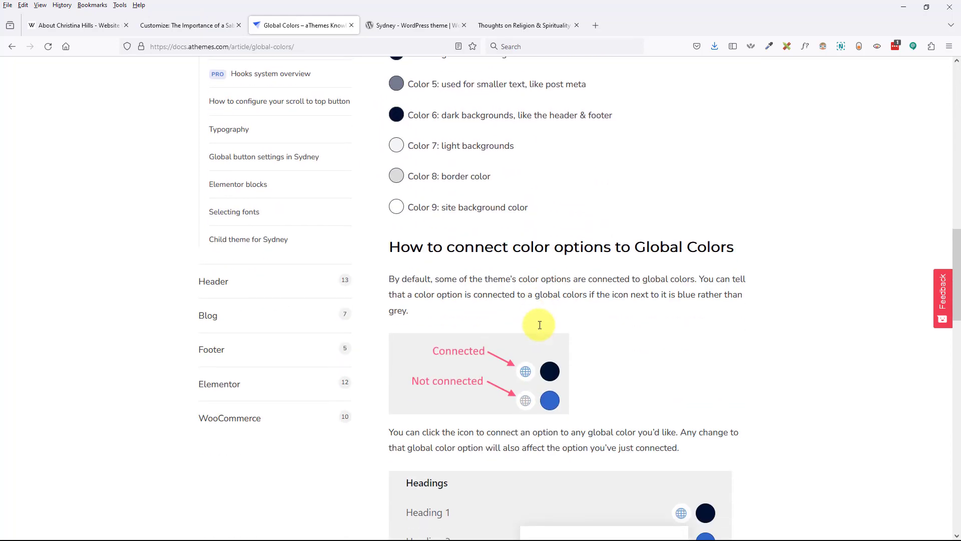
scroll(540, 325, "up", 3)
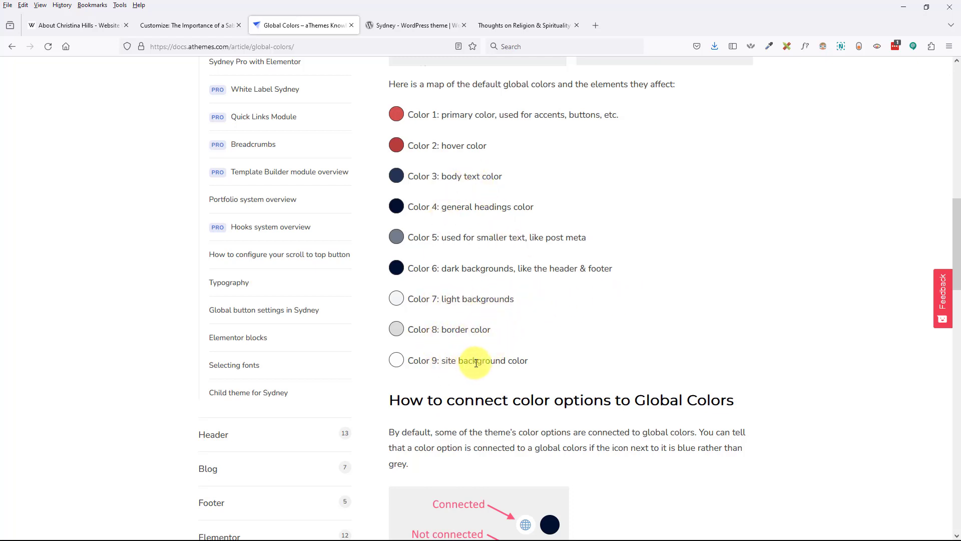
left_click(166, 28)
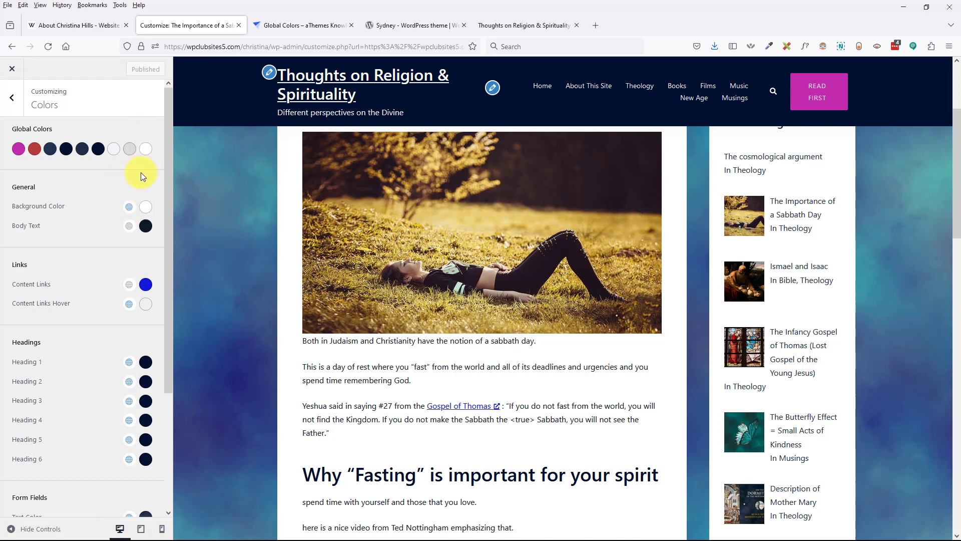
Step: Set the Body Text color to bright red #D80610 and publish the change
left_click(145, 228)
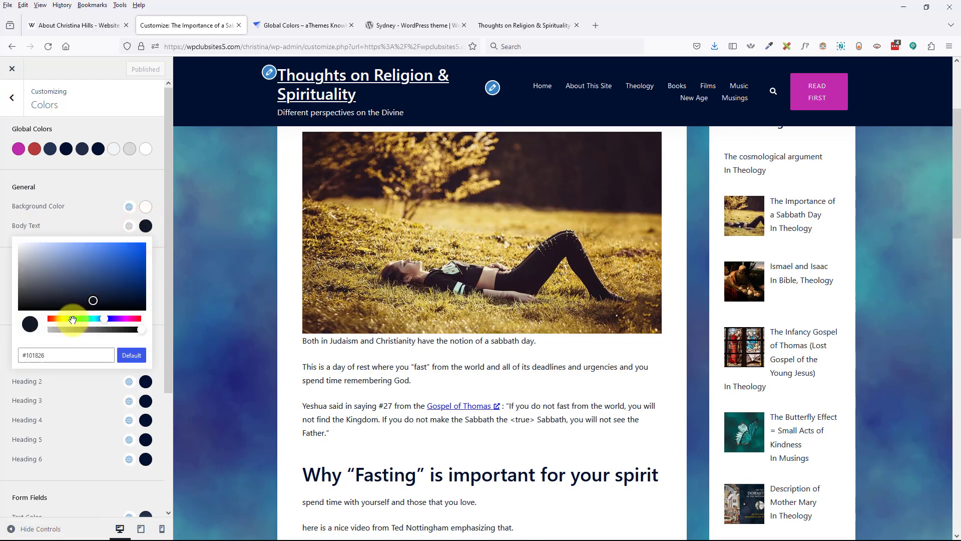
left_click(140, 319)
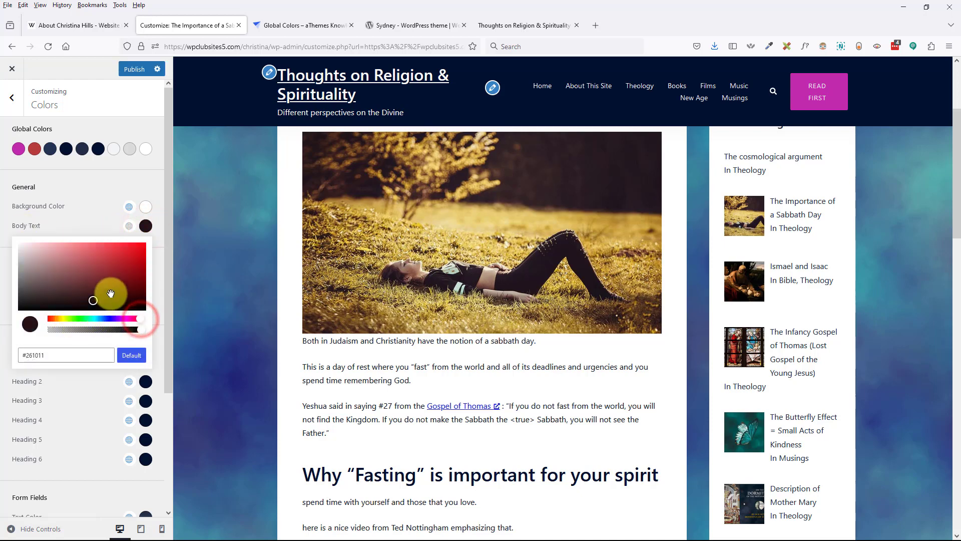
left_click_drag(98, 300, 173, 266)
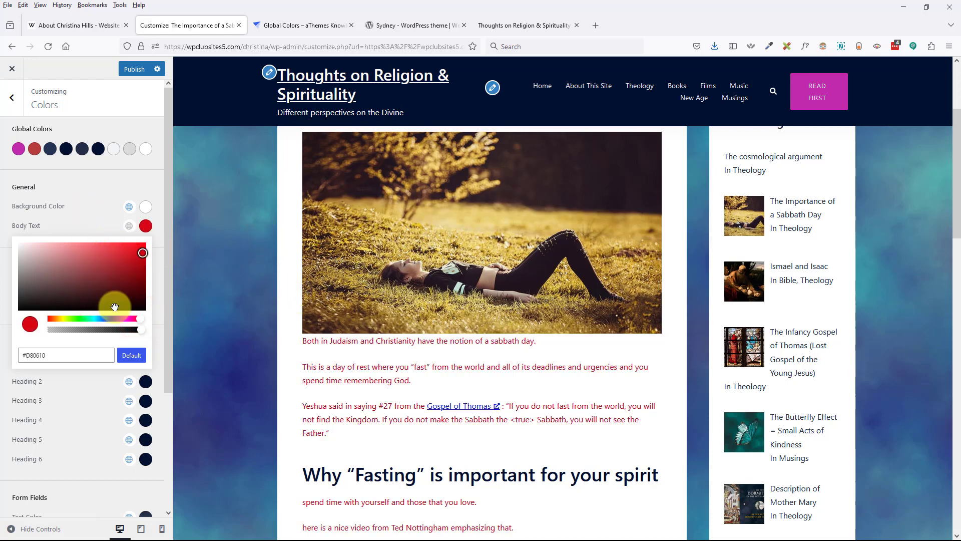
left_click(131, 71)
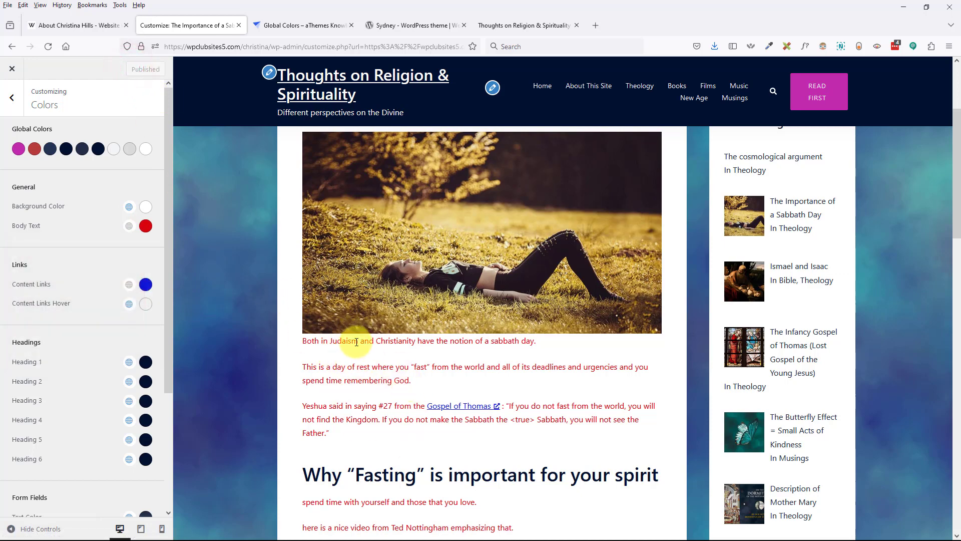
Step: Set the Body Text color to a near-black navy, #090B24, and publish the change
left_click(146, 228)
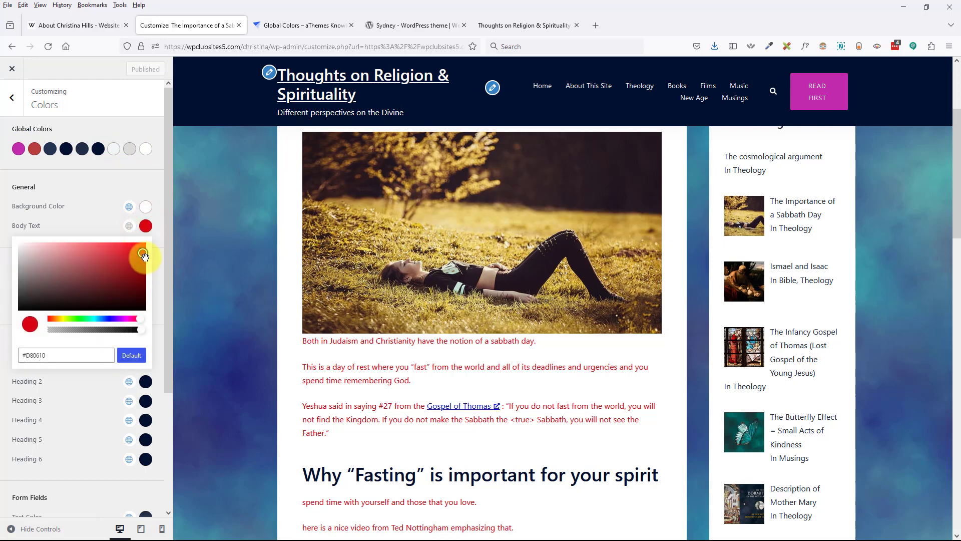
left_click_drag(143, 255, 112, 301)
left_click(108, 318)
left_click(120, 290)
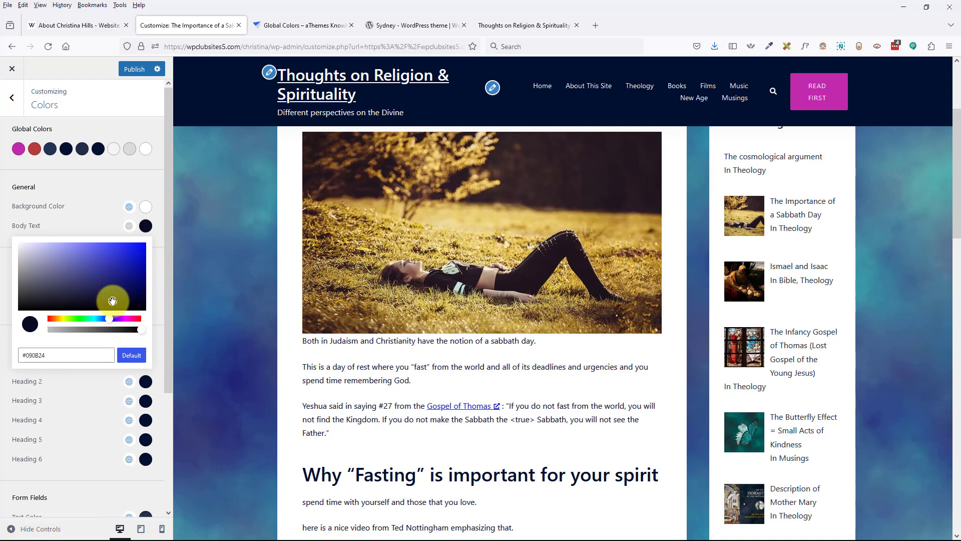
left_click(132, 68)
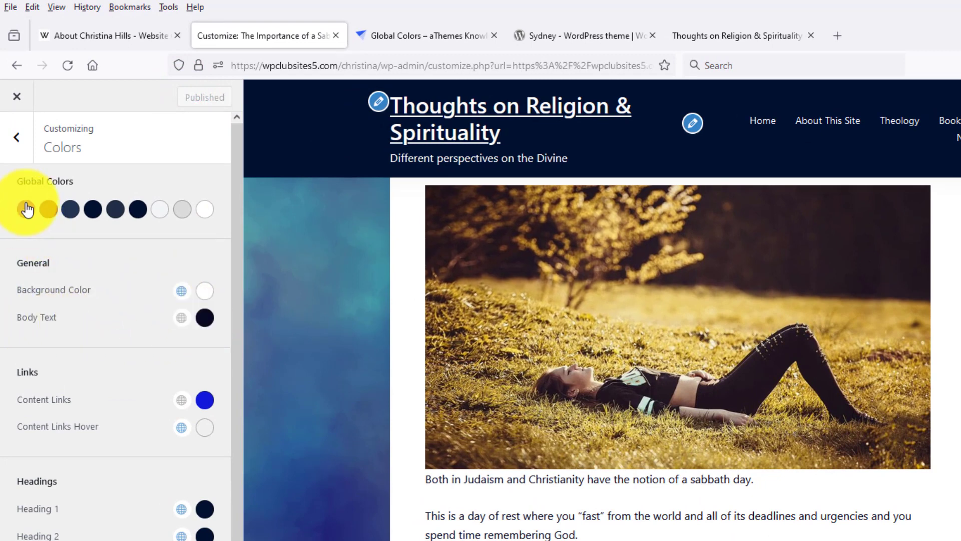
Step: Review the article's map of global colors, and compare the theme's heading color options with the post title and headings in the preview
left_click(437, 31)
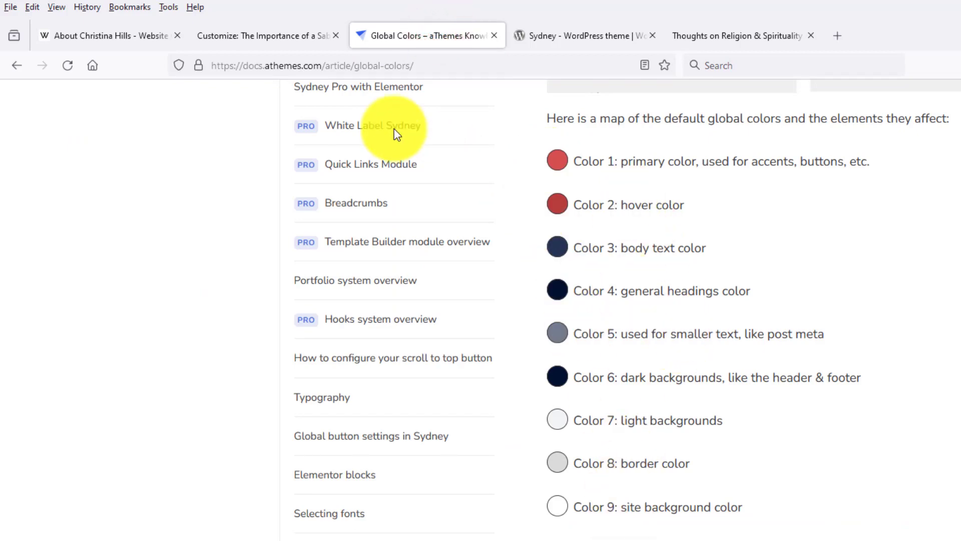
left_click(275, 36)
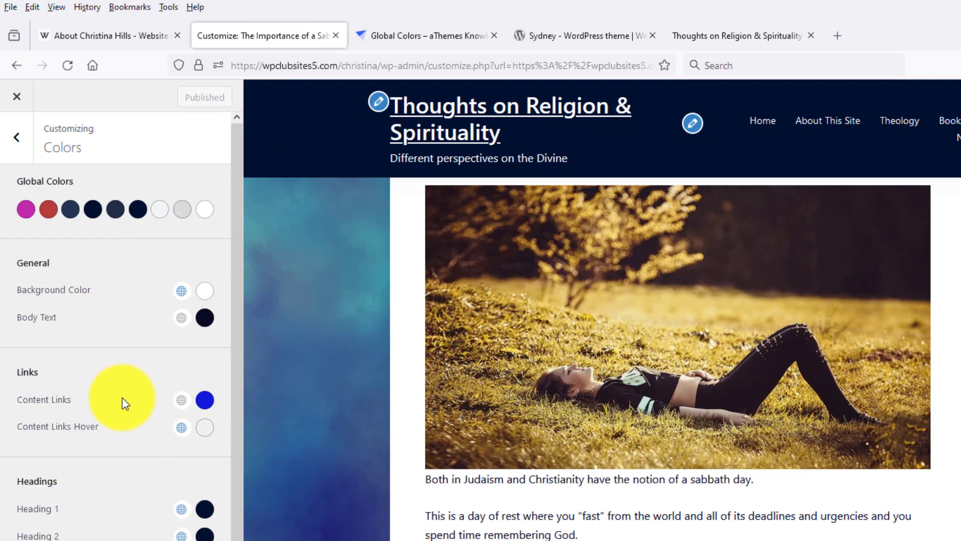
scroll(126, 483, "down", 3)
scroll(128, 485, "up", 2)
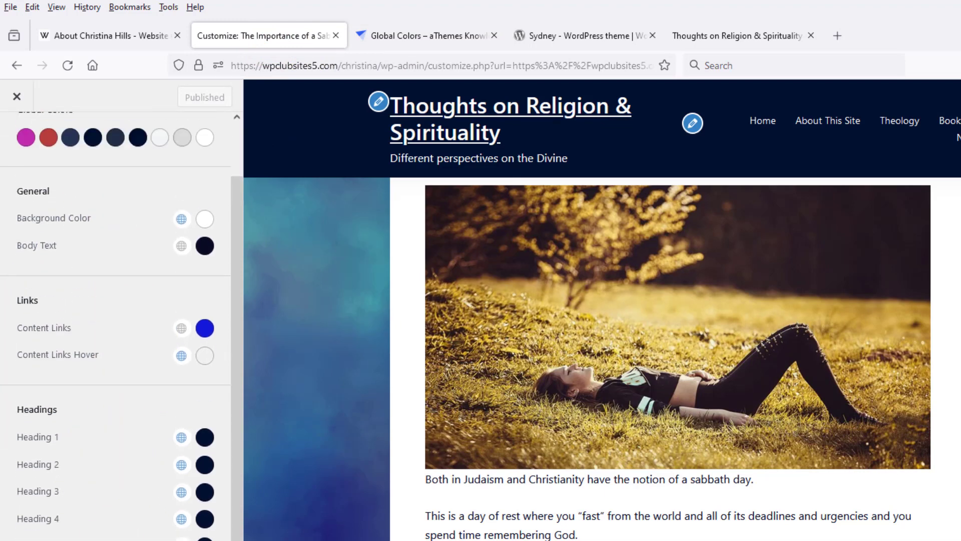
scroll(299, 515, "down", 3)
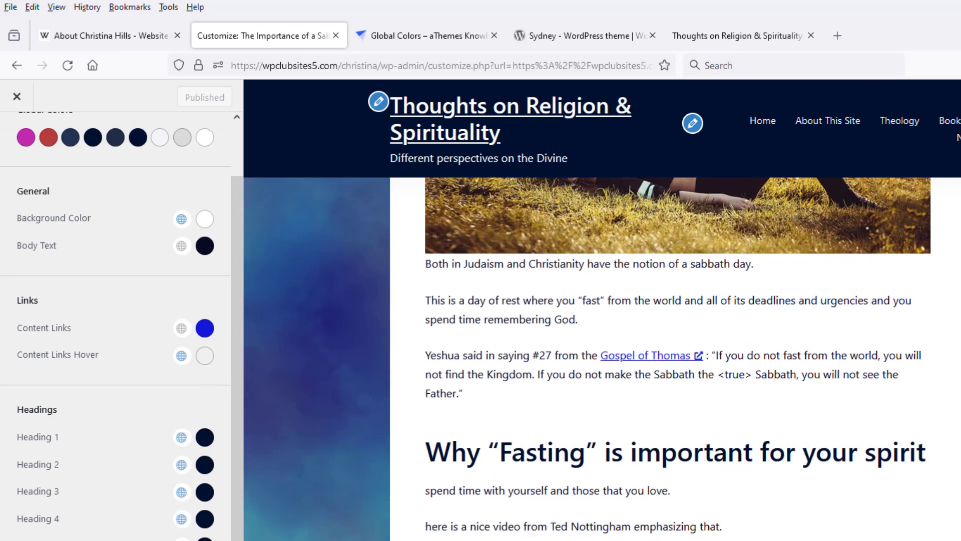
scroll(522, 401, "up", 7)
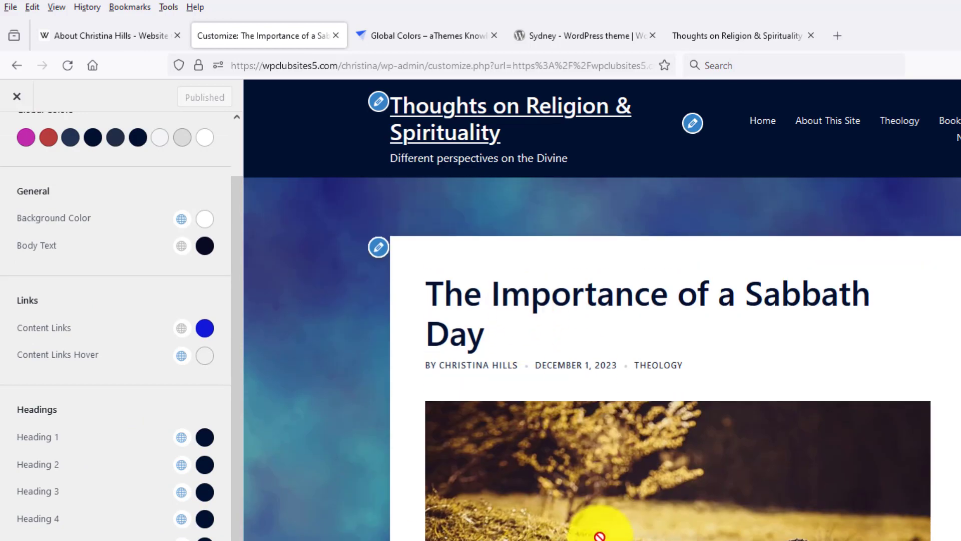
Step: Set the Heading 2 color to a custom bright blue, #195CD9, for the post's "Why Fasting" subheading
scroll(596, 531, "down", 8)
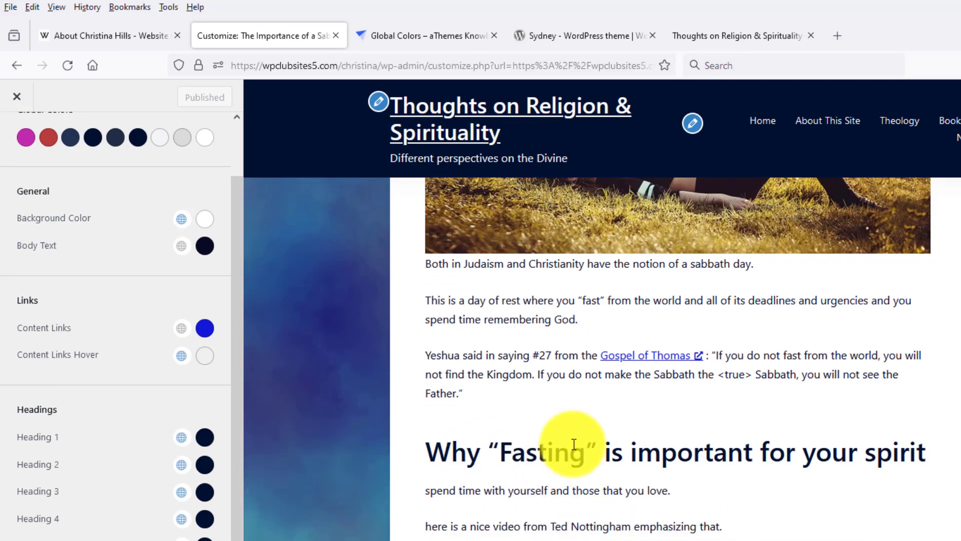
left_click(206, 468)
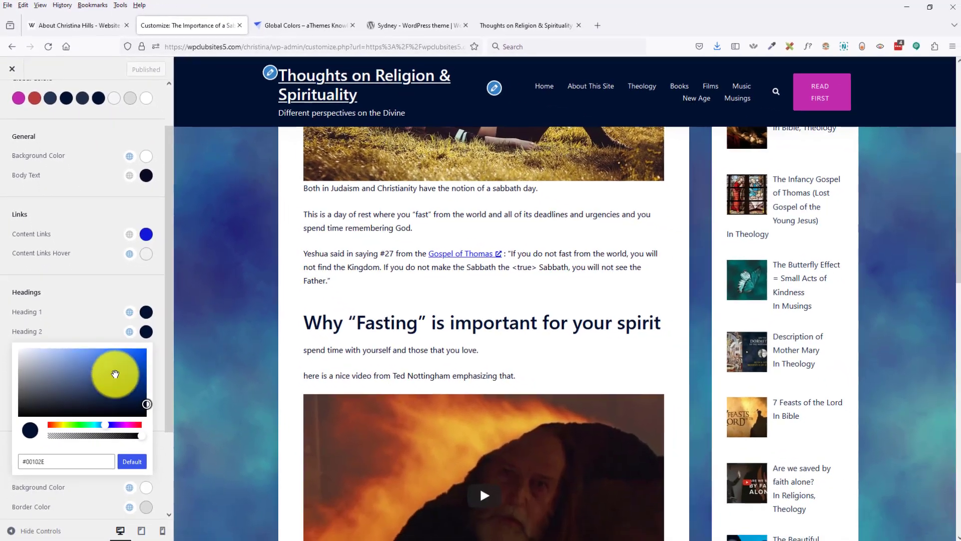
left_click(185, 503)
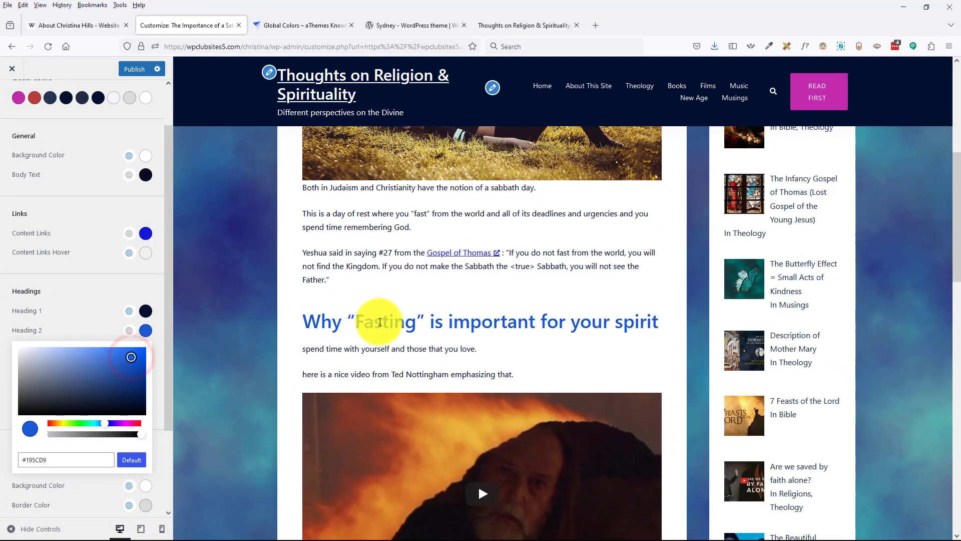
Step: Examine the whole post in the preview to see which headings use the Heading 2 color, and close the color picker
scroll(400, 340, "up", 6)
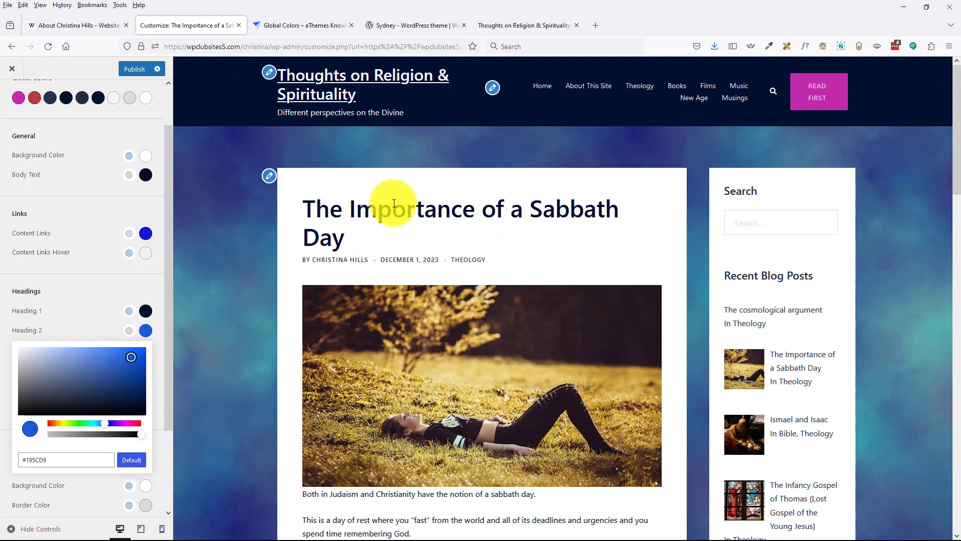
scroll(400, 269, "down", 5)
scroll(400, 273, "down", 3)
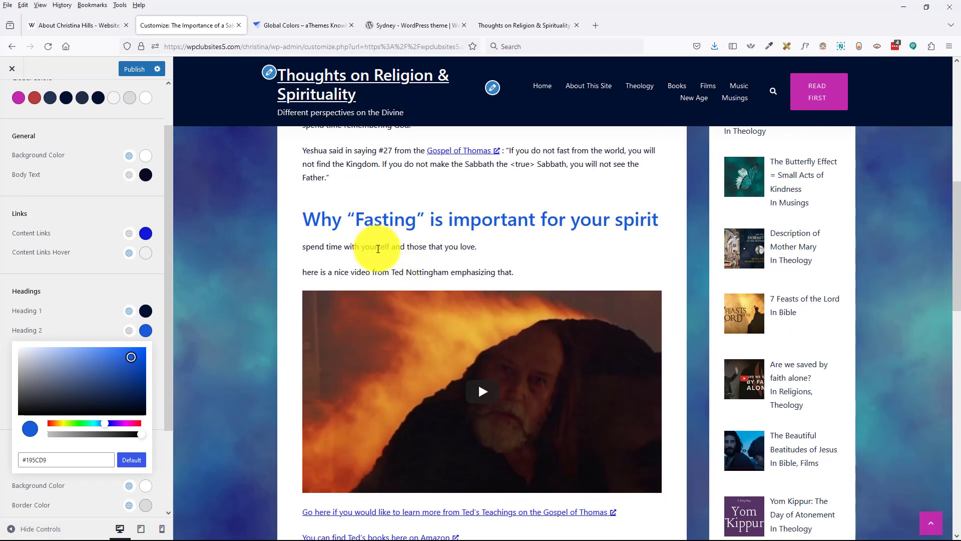
scroll(371, 248, "down", 4)
scroll(378, 250, "up", 4)
scroll(378, 248, "down", 5)
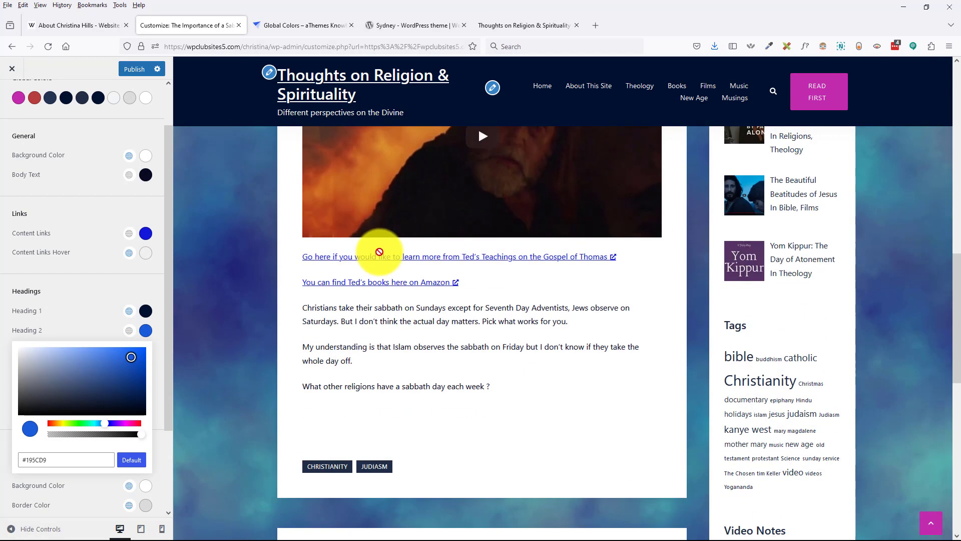
scroll(380, 251, "down", 5)
scroll(379, 252, "up", 15)
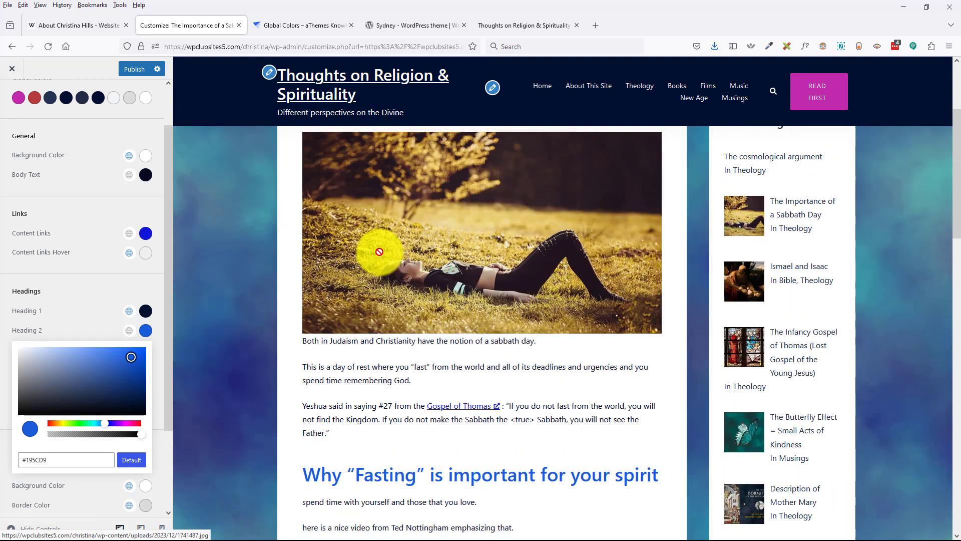
scroll(379, 252, "up", 3)
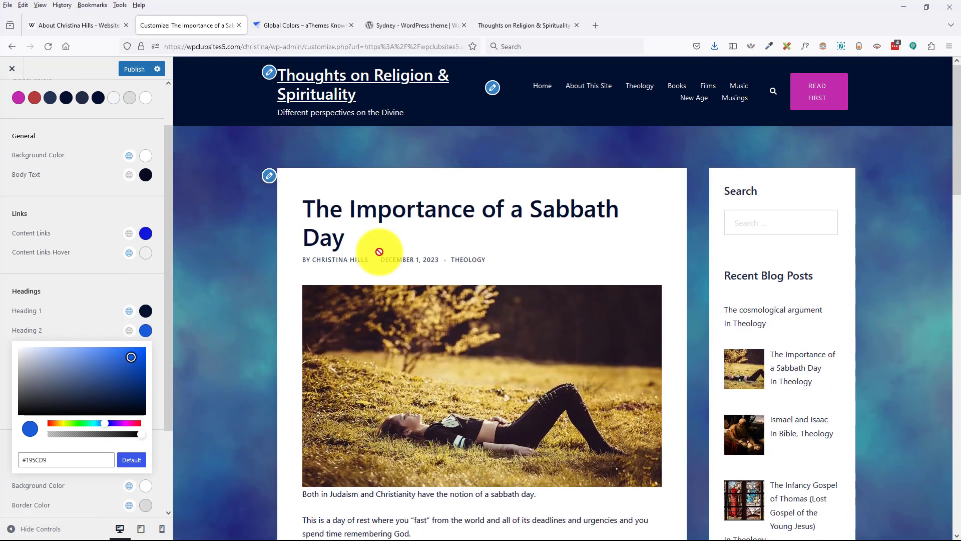
left_click(89, 316)
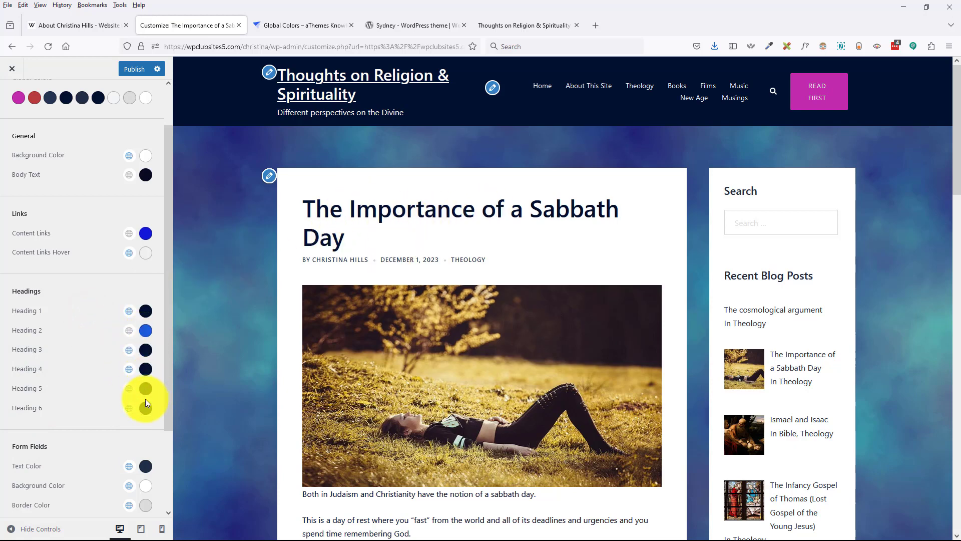
Step: Reset the Heading 2 color to its default and publish the change
left_click(145, 331)
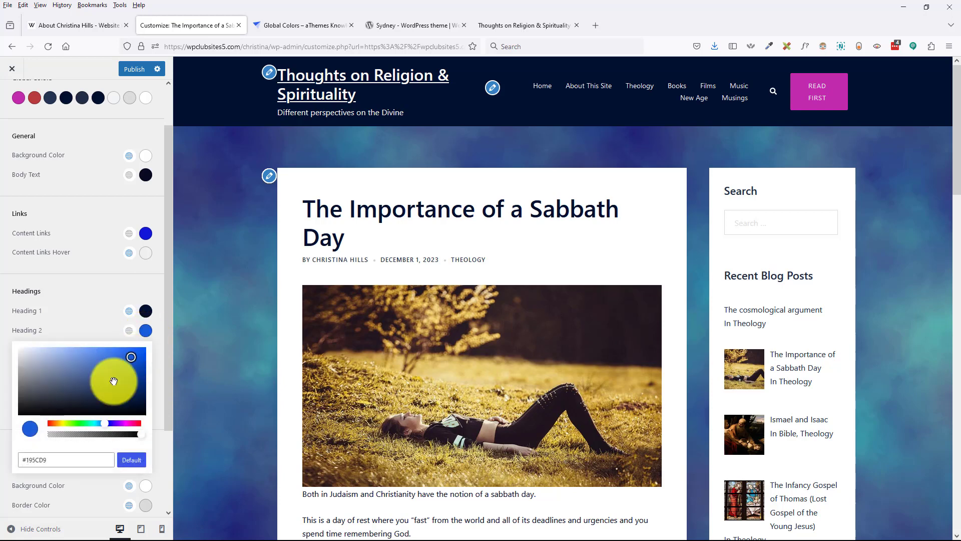
left_click(140, 460)
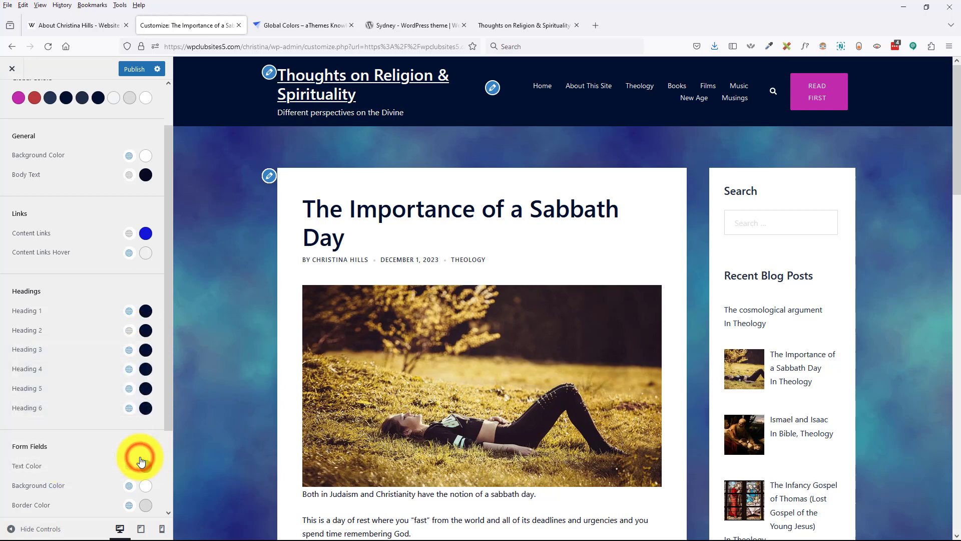
left_click(128, 72)
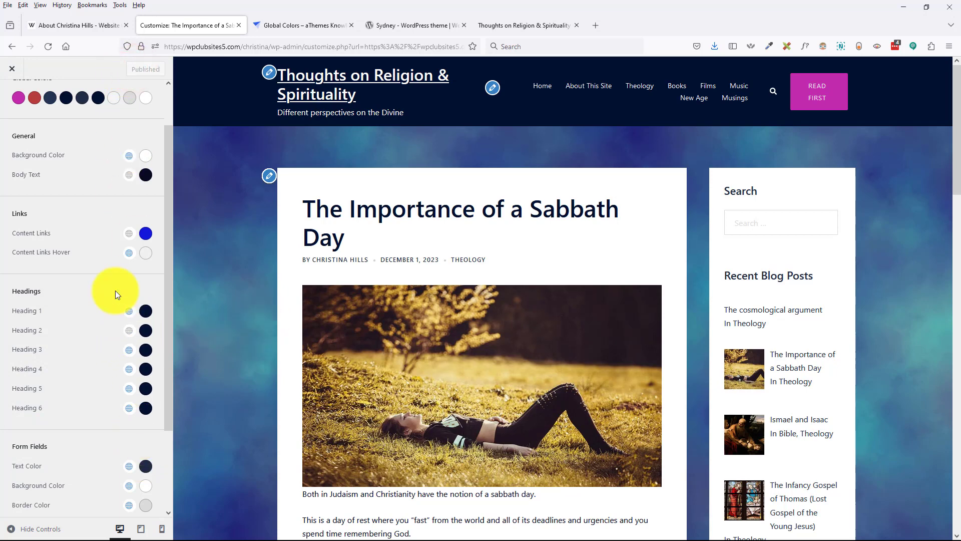
Step: Look up the headings color in the article's global color map and connect Heading 2 to Global color 4
left_click(130, 332)
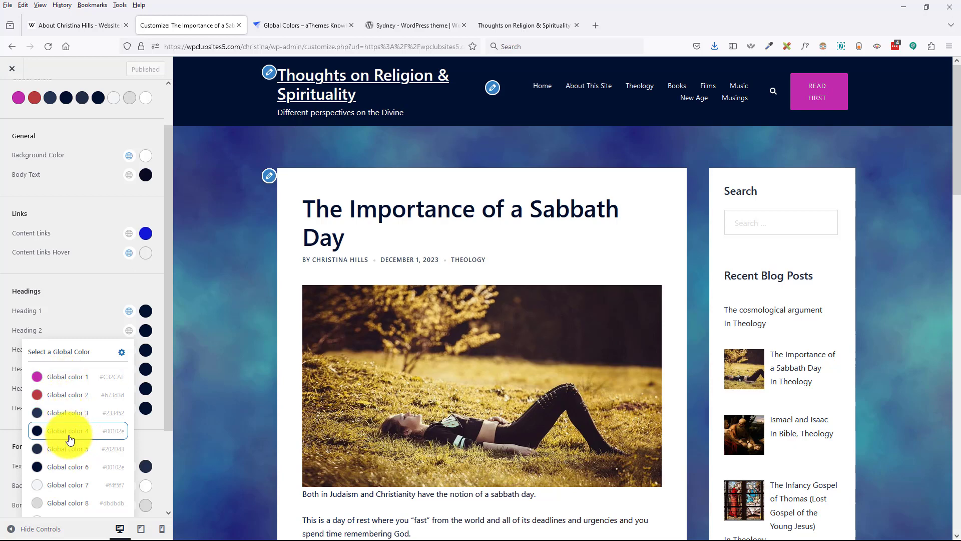
left_click(322, 29)
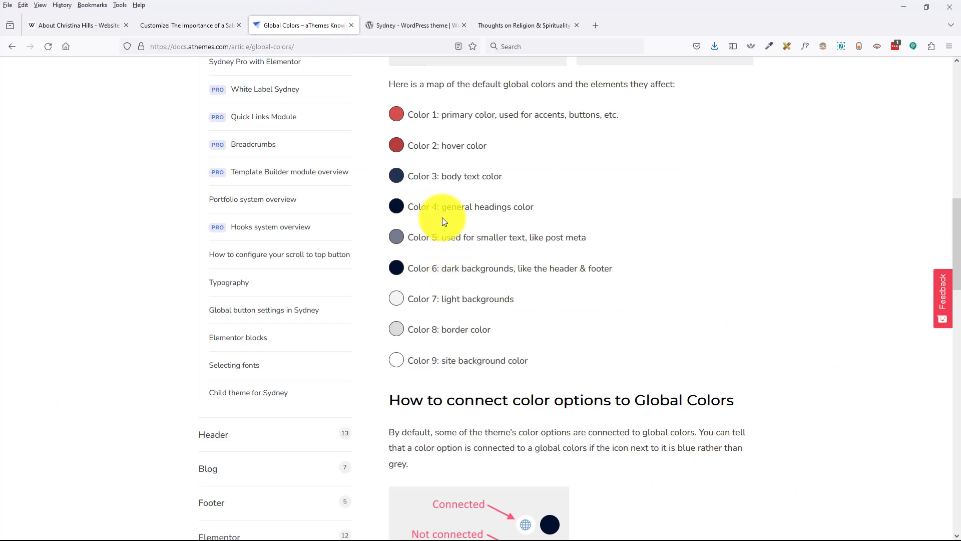
left_click(177, 26)
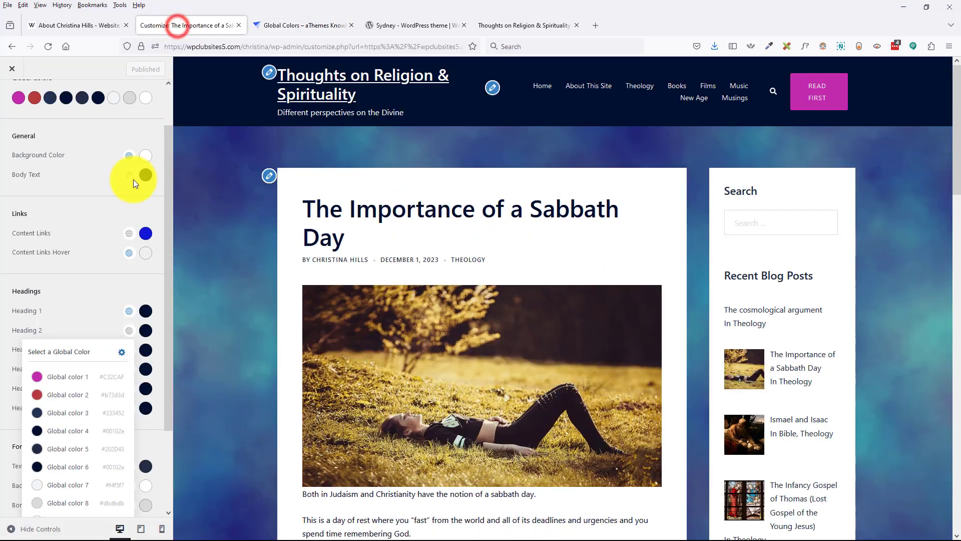
left_click(86, 430)
left_click(74, 283)
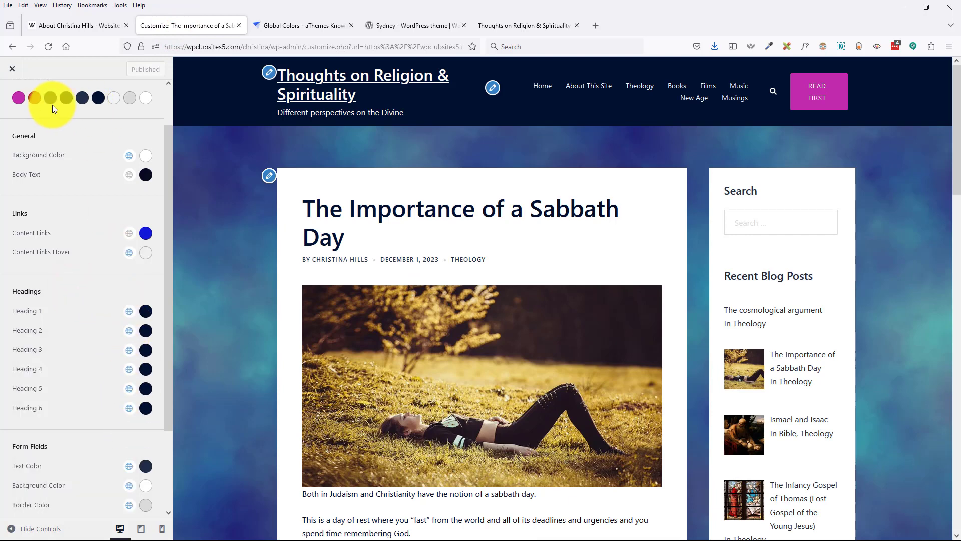
Step: Bring up the Form Fields color options and enter "hi" in the preview's sidebar search box to check its text color
scroll(74, 350, "down", 2)
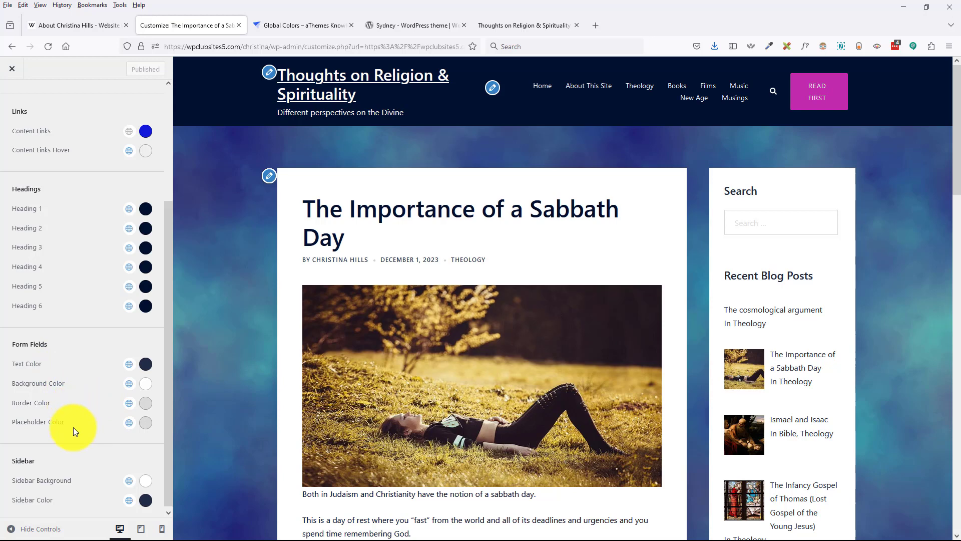
left_click(767, 217)
type("hi")
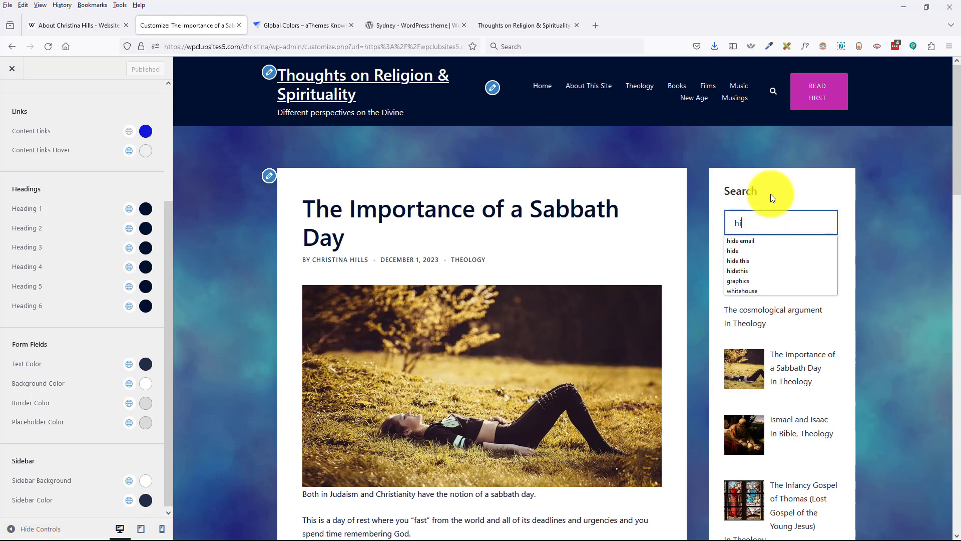
left_click(771, 194)
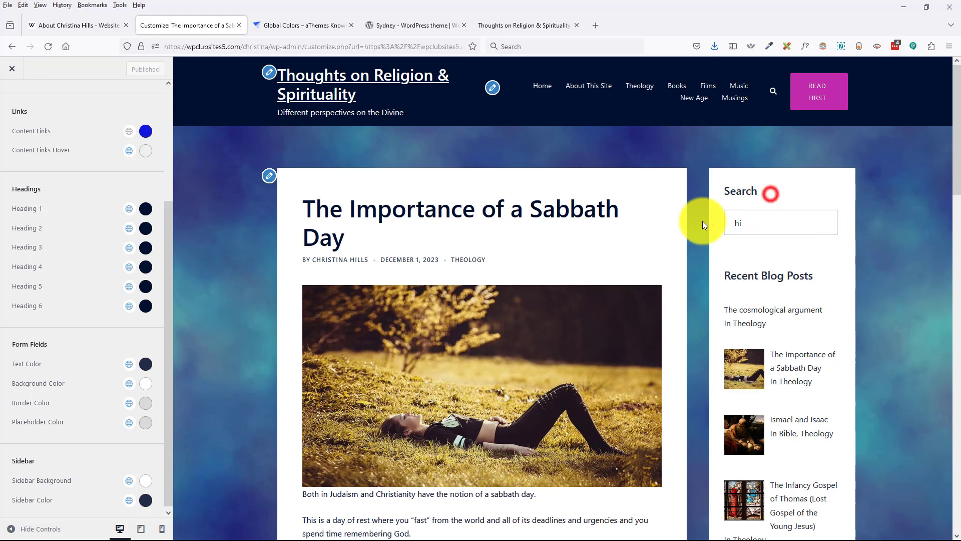
Step: Try dark red #9D1010 as the form fields' Border Color, and reset it to the default
left_click(148, 405)
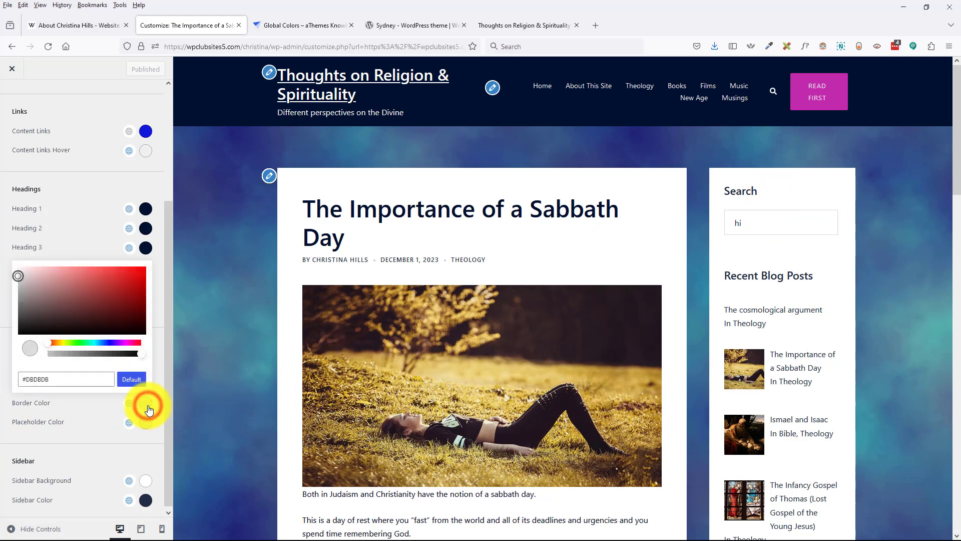
left_click(133, 292)
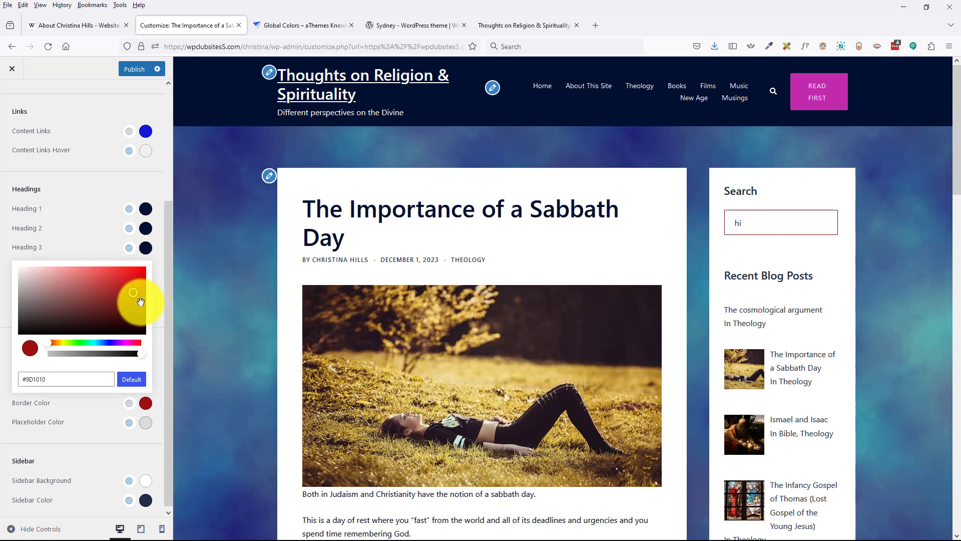
left_click(132, 379)
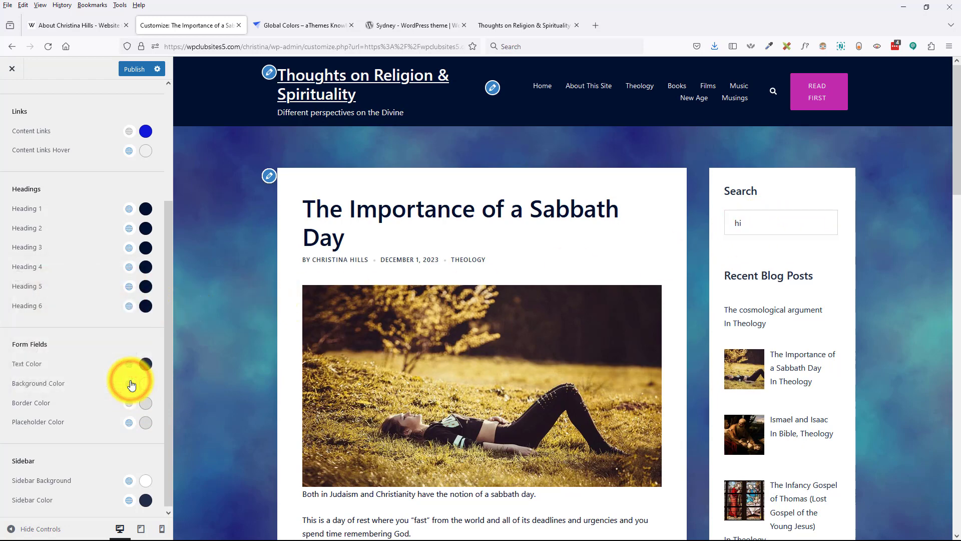
Step: Clear the preview's sidebar search box, try 0.75 opacity on the form fields' Placeholder Color, and reset that color to the default
left_click(145, 424)
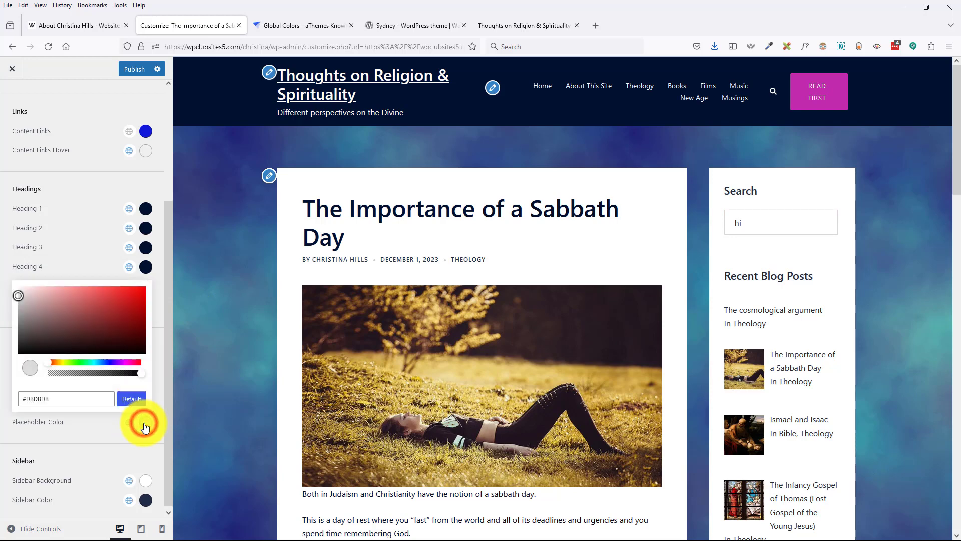
left_click_drag(751, 222, 719, 222)
key("BackSpace")
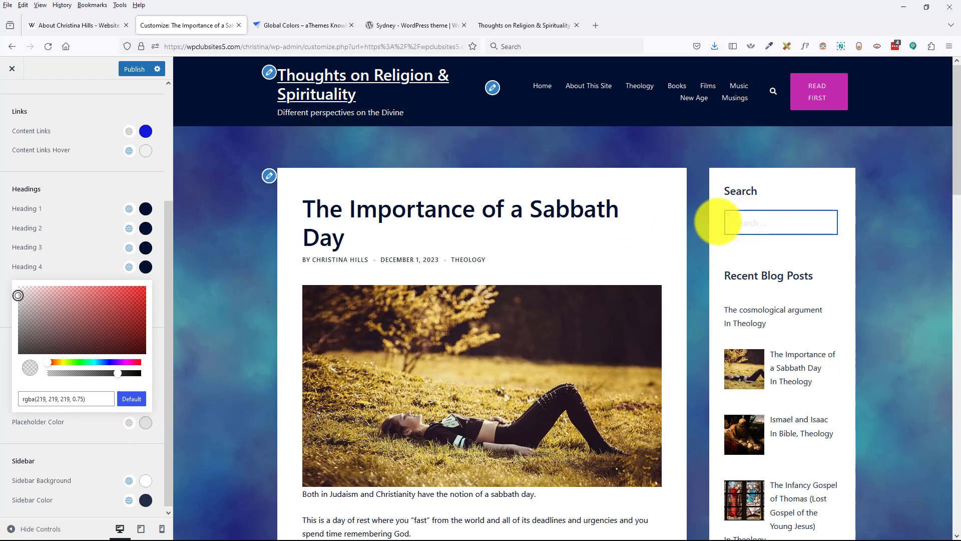
left_click(718, 221)
left_click(745, 222)
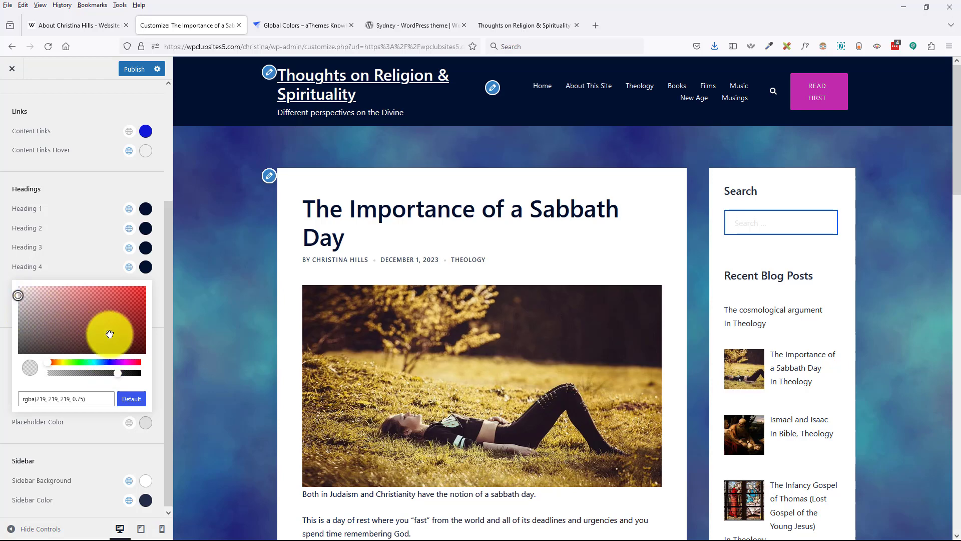
left_click(131, 399)
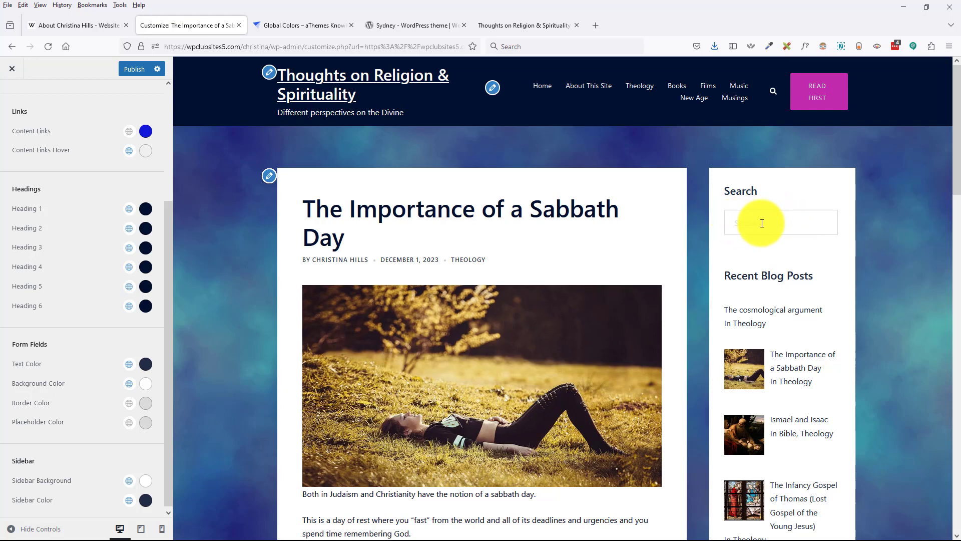
Step: Set the form fields' Placeholder Color to dark grey #626268 and publish the change
left_click(146, 428)
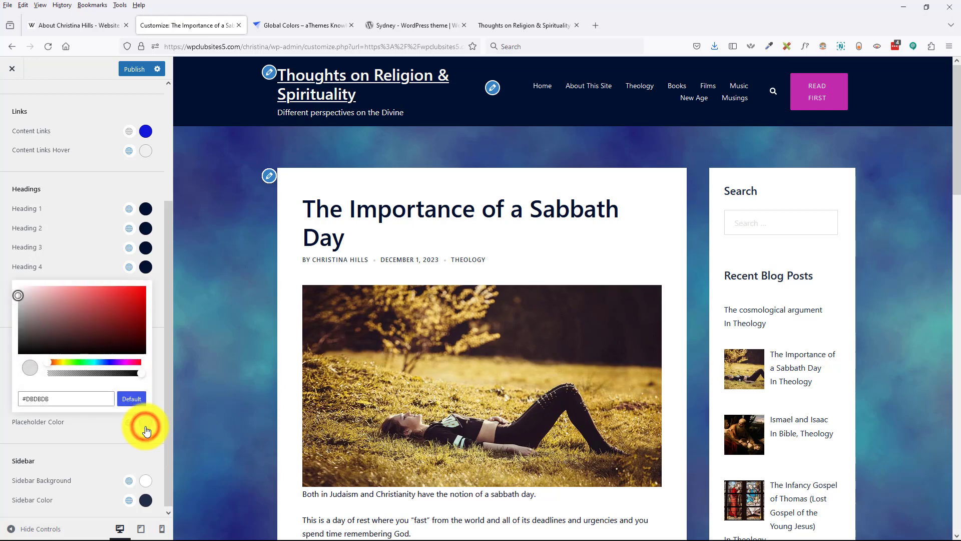
left_click_drag(18, 297, 29, 334)
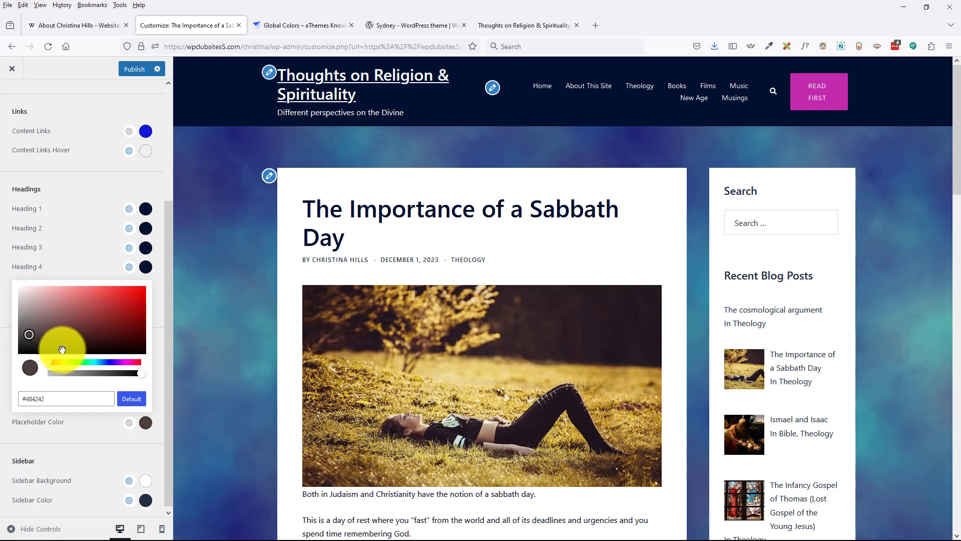
left_click(108, 362)
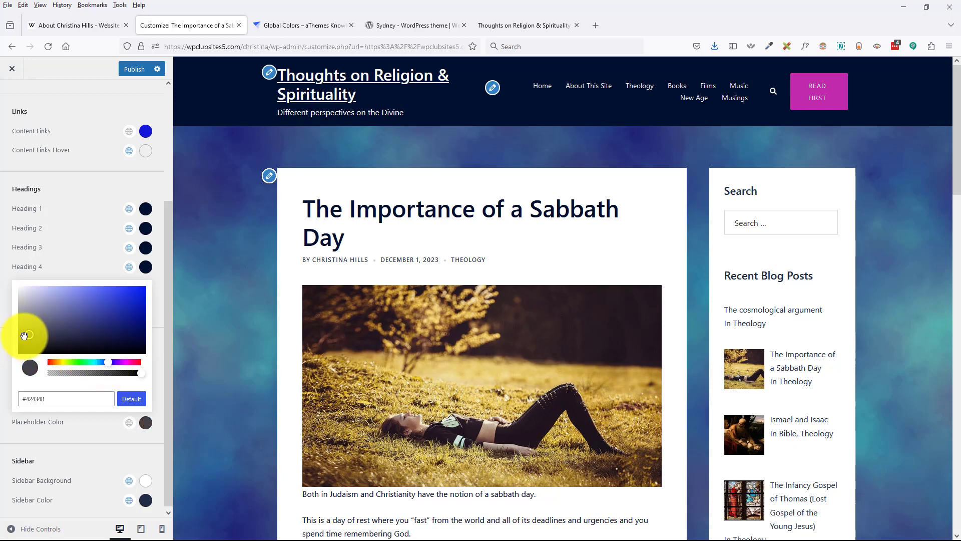
left_click_drag(26, 333, 25, 326)
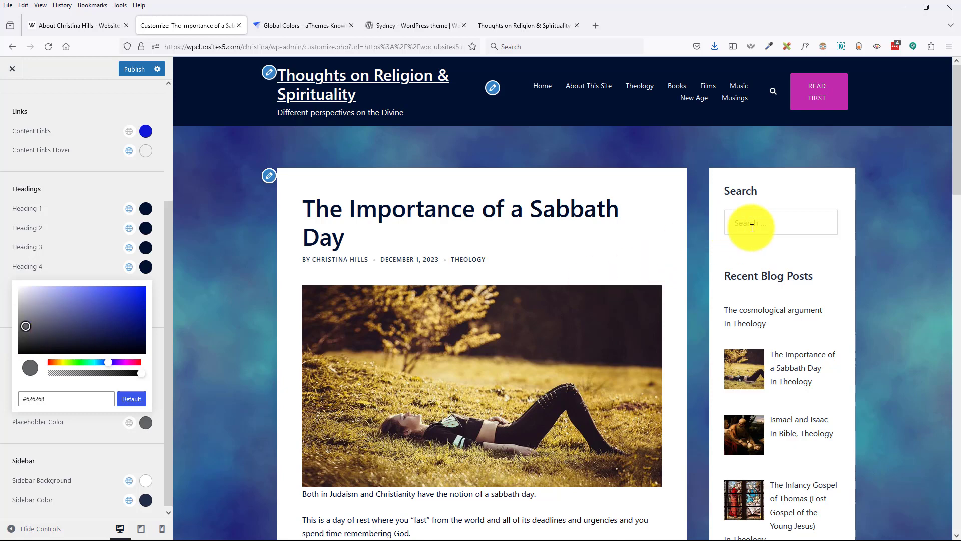
left_click(136, 373)
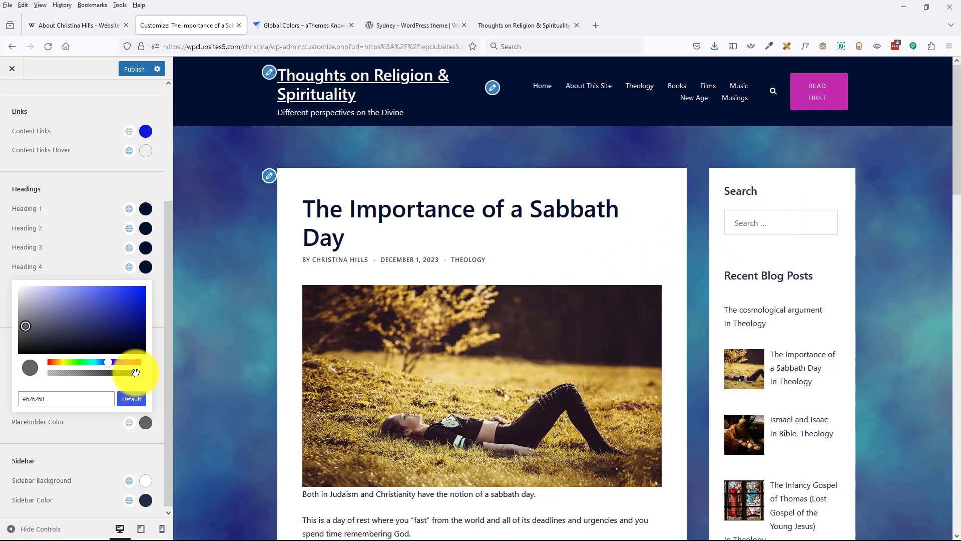
left_click(132, 69)
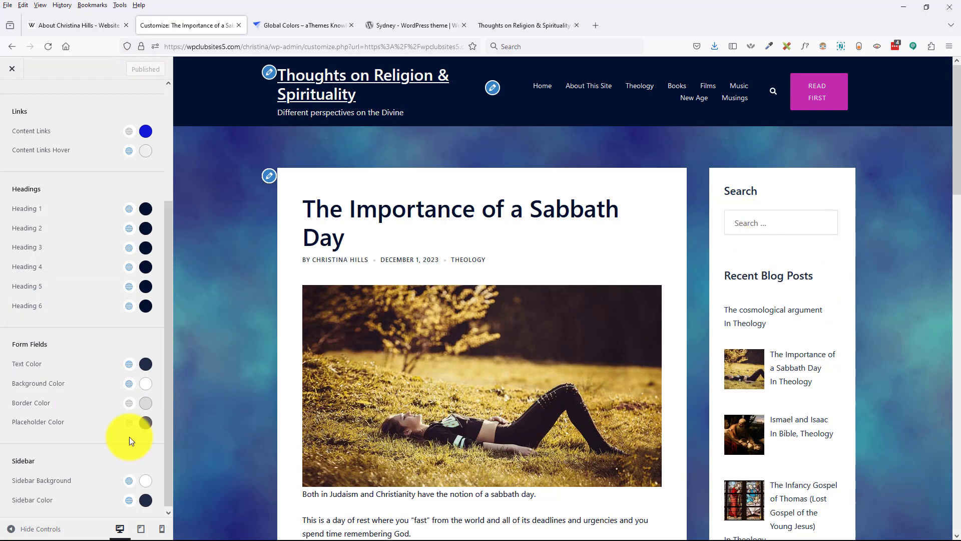
Step: Review the color options from Global Colors to Sidebar, and highlight the web address of the aThemes Global Colors article
scroll(15, 360, "up", 3)
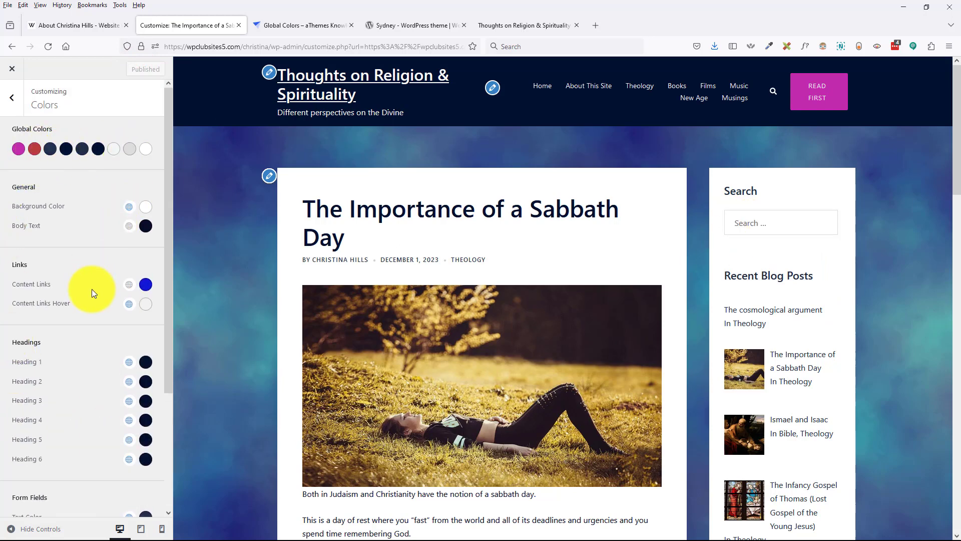
scroll(92, 293, "down", 3)
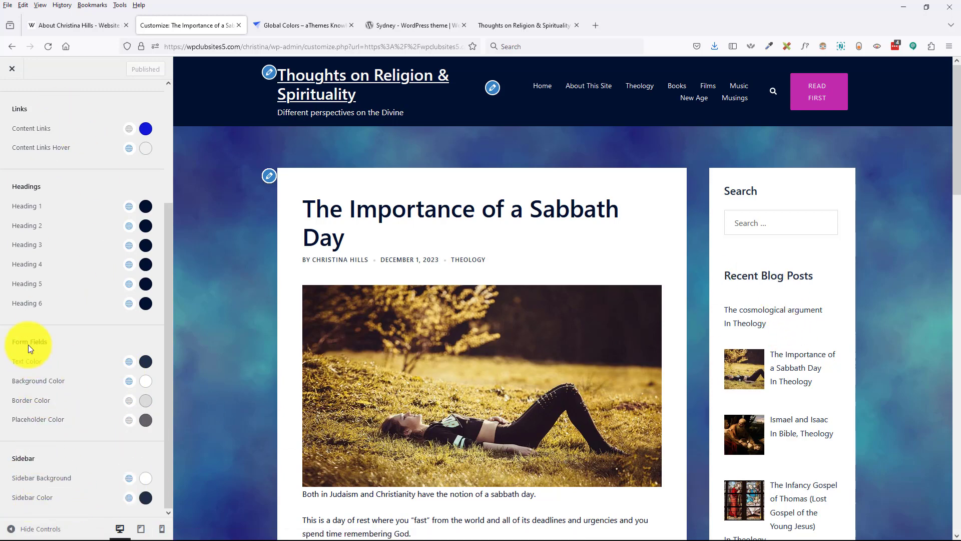
scroll(36, 371, "up", 3)
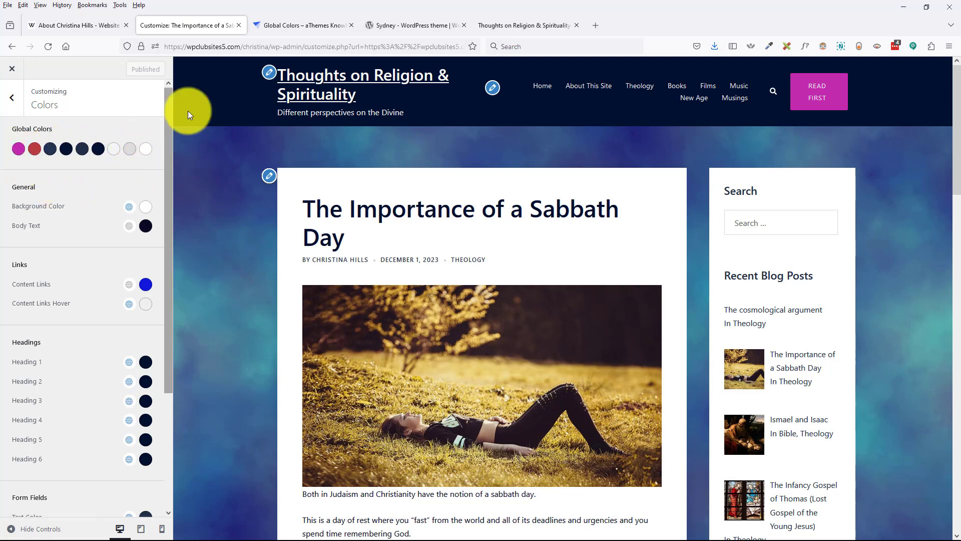
left_click(303, 26)
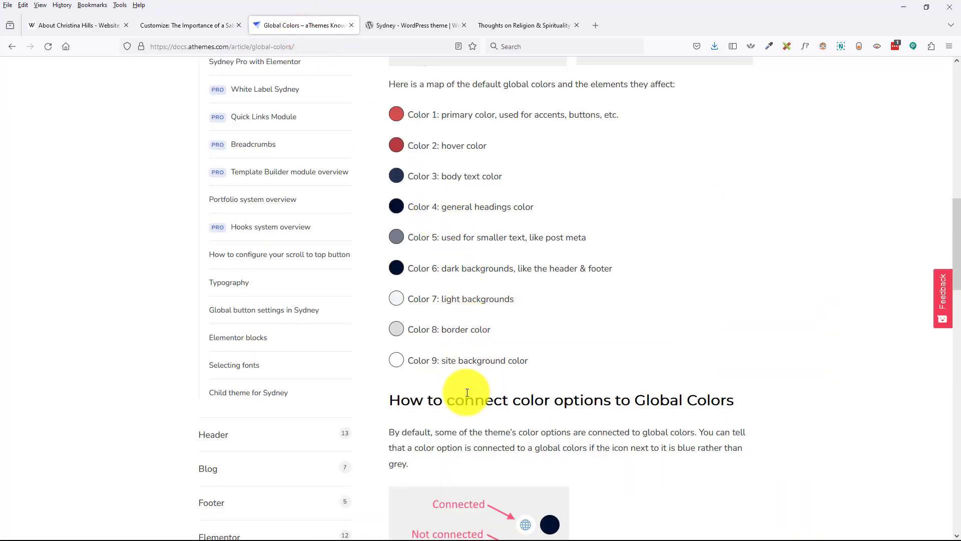
left_click(313, 47)
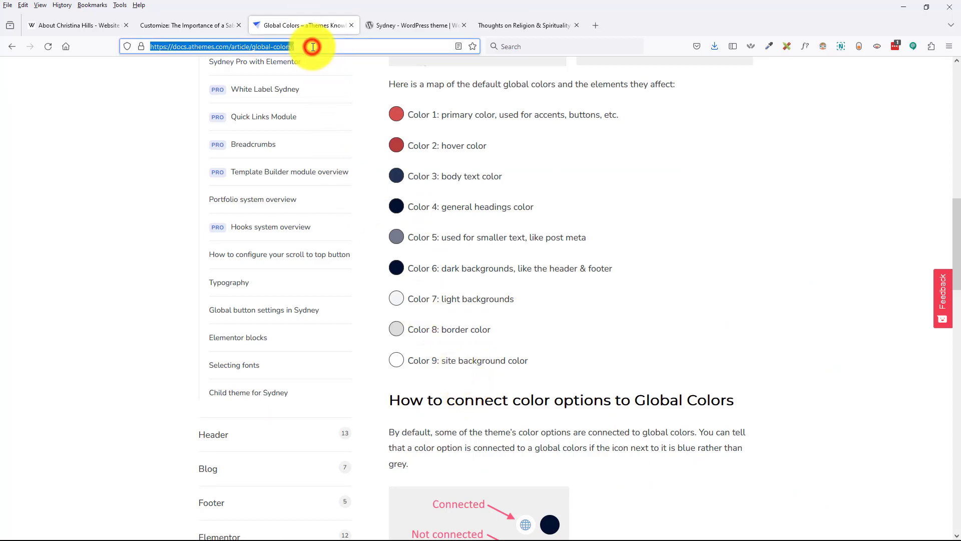
left_click(177, 27)
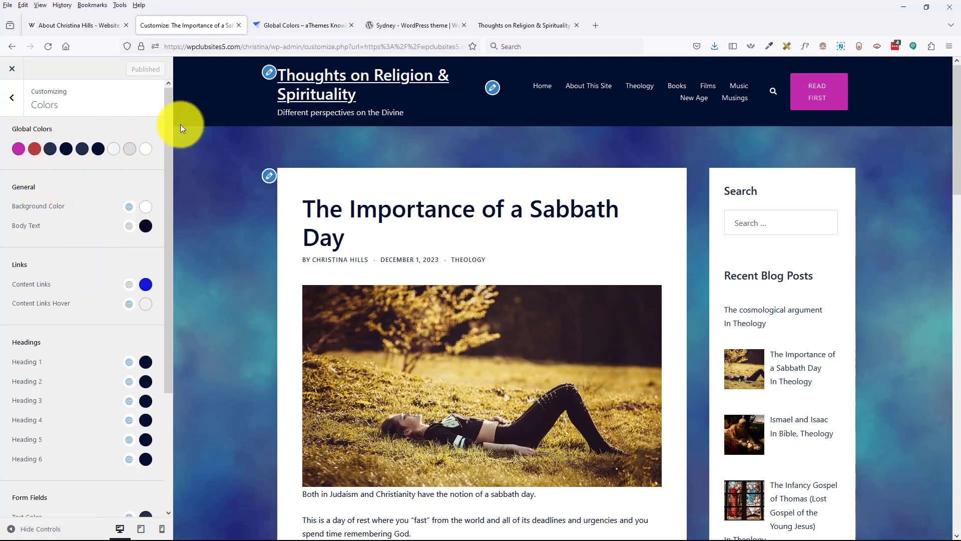
left_click(169, 150)
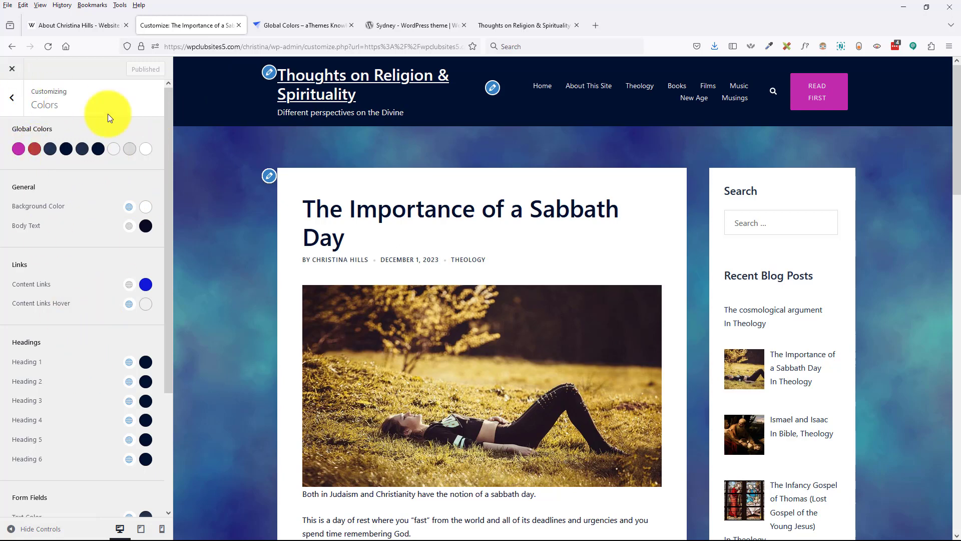
Step: Review the Global Colors article's palette section, headings example and map of default global colors
left_click(275, 29)
scroll(472, 219, "up", 4)
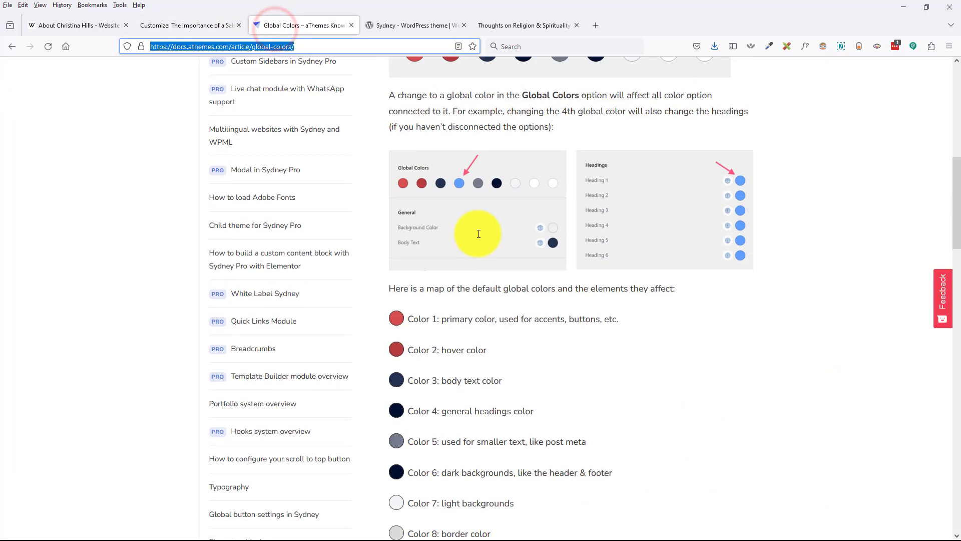
scroll(478, 233, "up", 3)
scroll(477, 233, "up", 2)
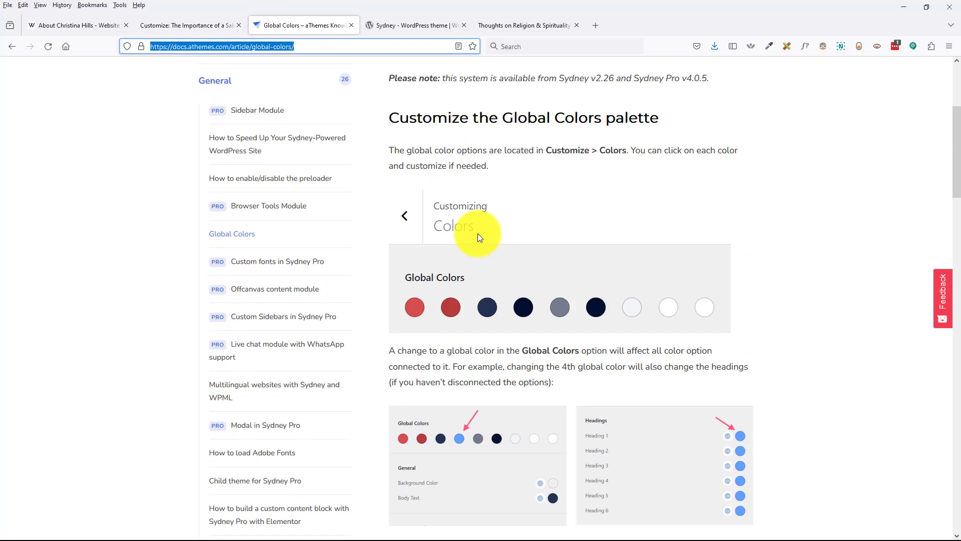
scroll(478, 234, "down", 2)
scroll(588, 265, "down", 4)
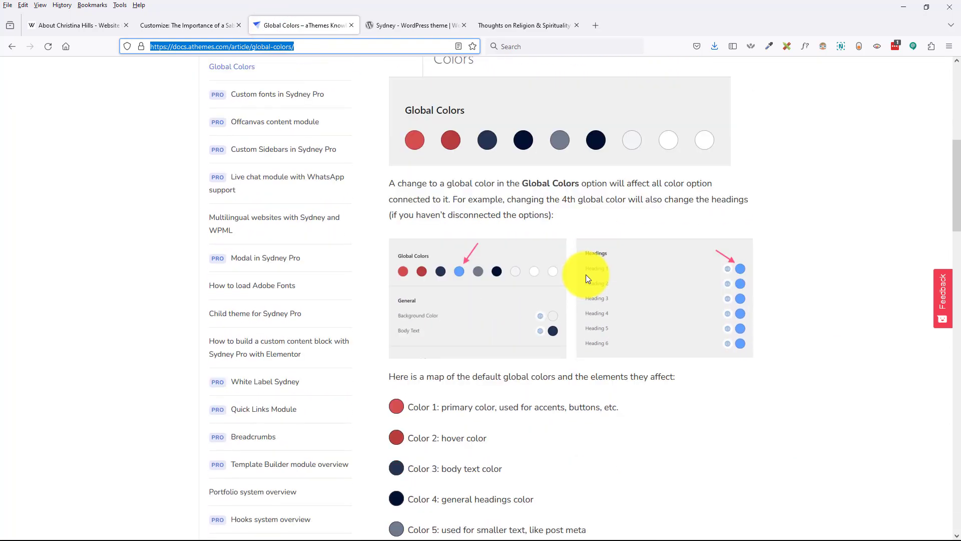
scroll(654, 200, "down", 2)
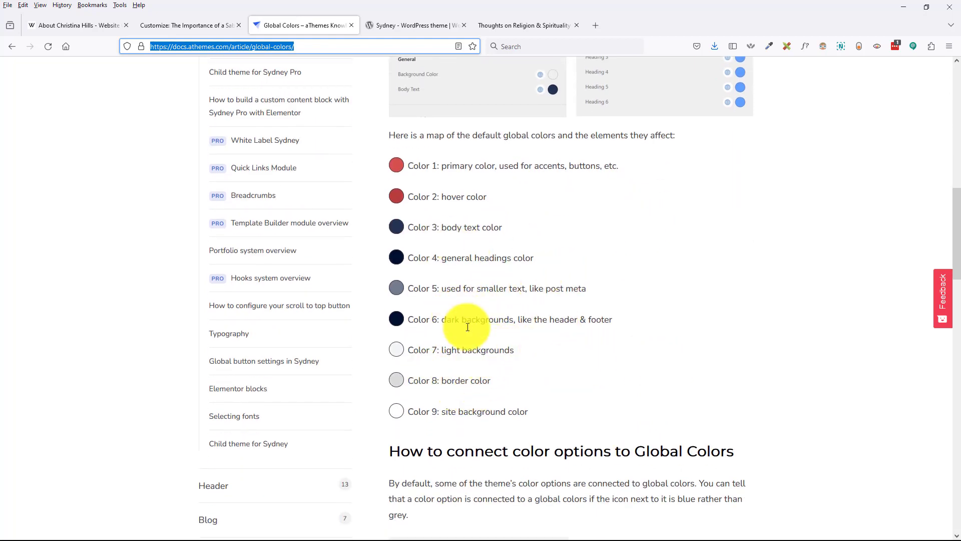
scroll(532, 363, "up", 10)
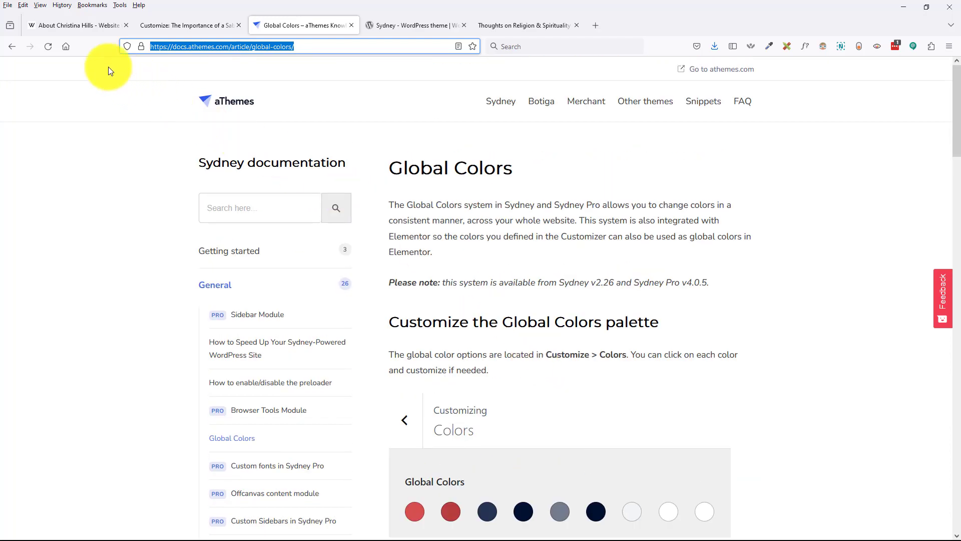
Step: Return to the customizer's main section list, and revisit the Global Colors article and the Sydney theme's WordPress.org page
left_click(197, 27)
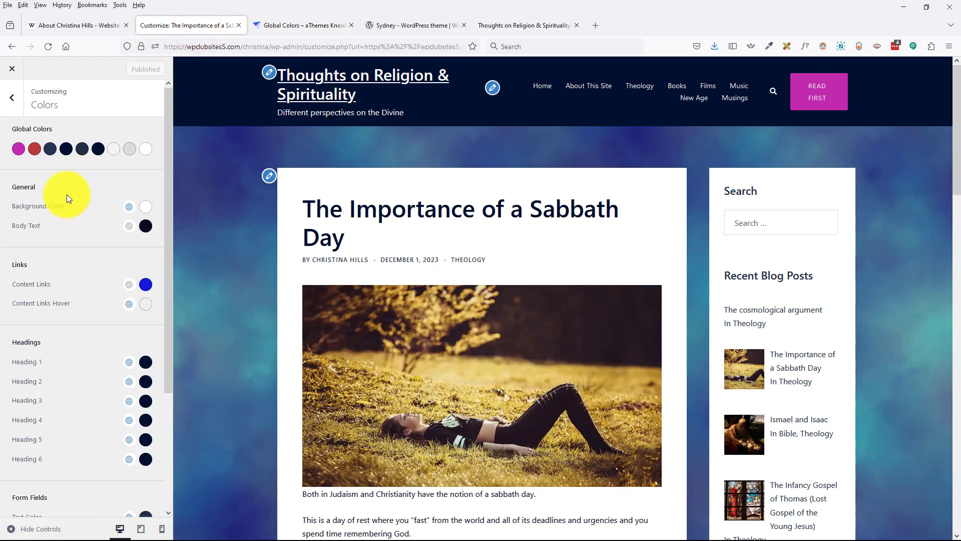
left_click(16, 101)
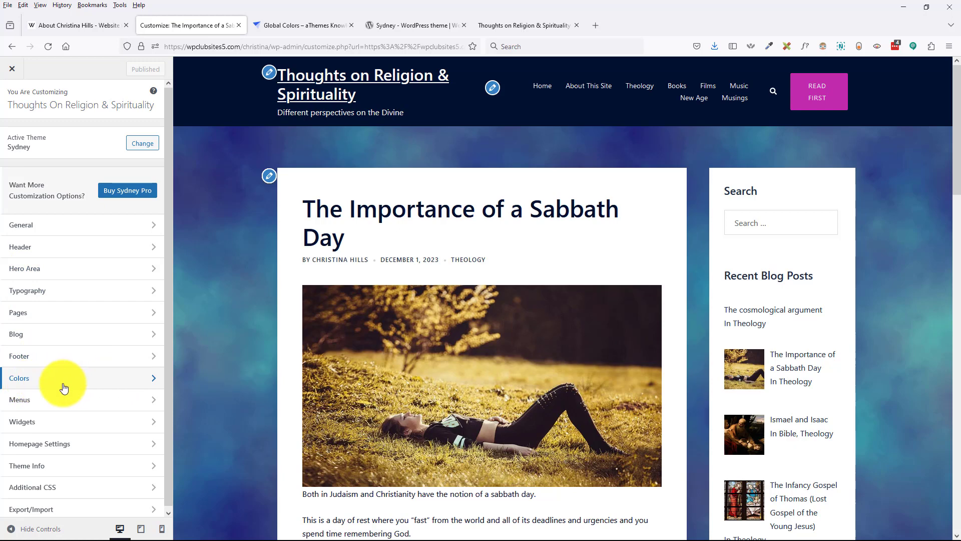
left_click(291, 23)
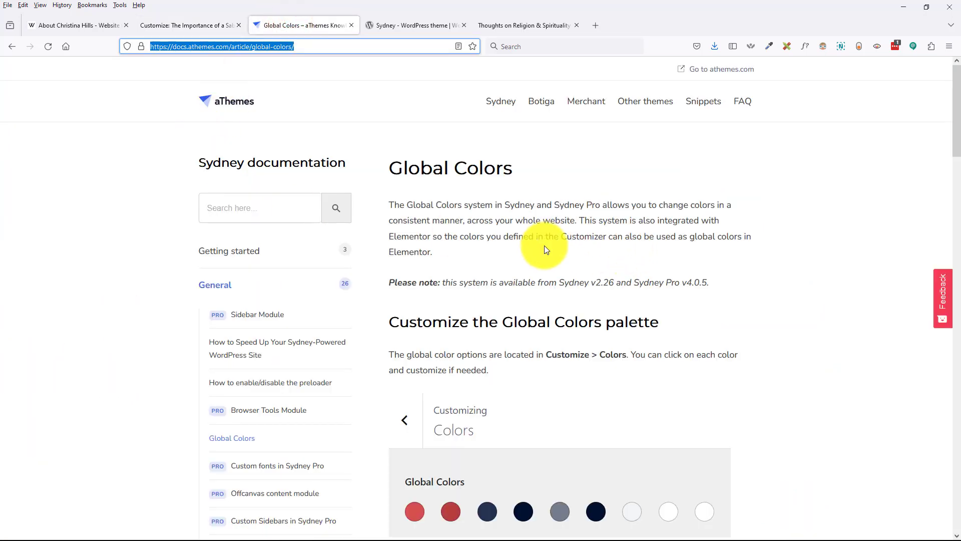
left_click(394, 24)
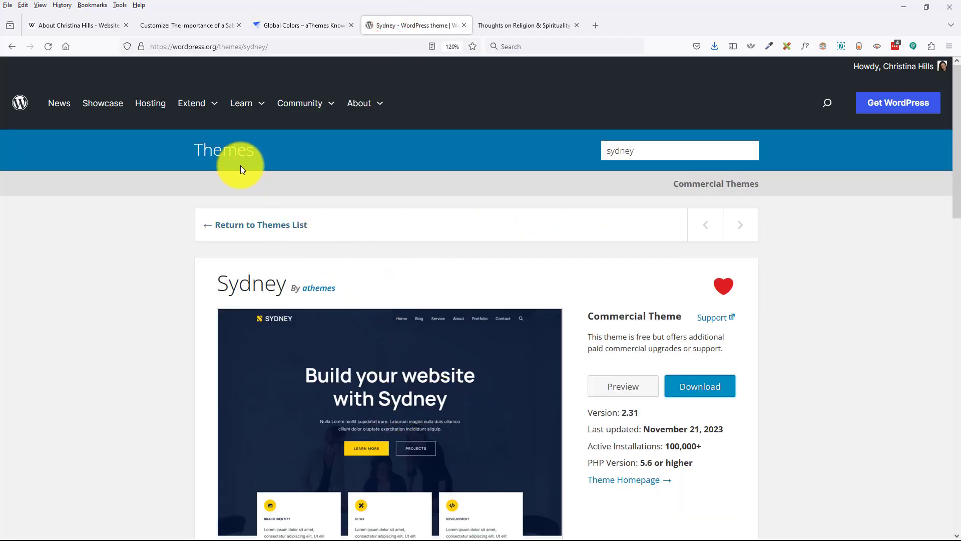
Step: Reopen the customizer's Colors section, and switch to the Website Creation Workshop's About page
left_click(176, 25)
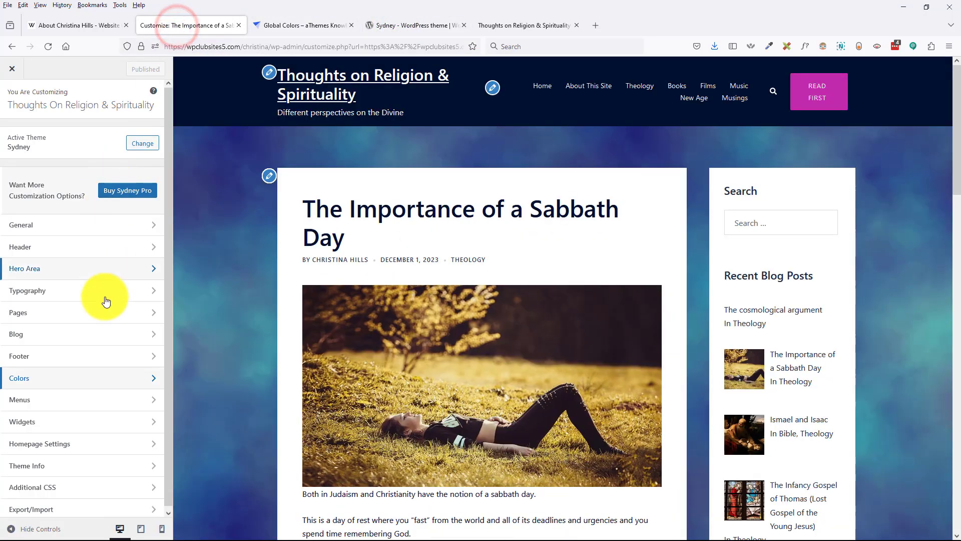
left_click(92, 378)
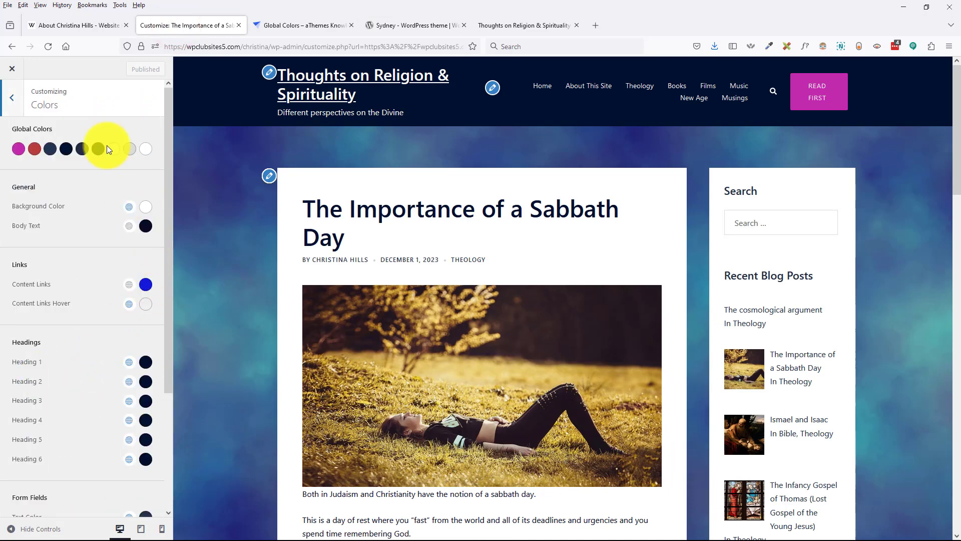
left_click(69, 24)
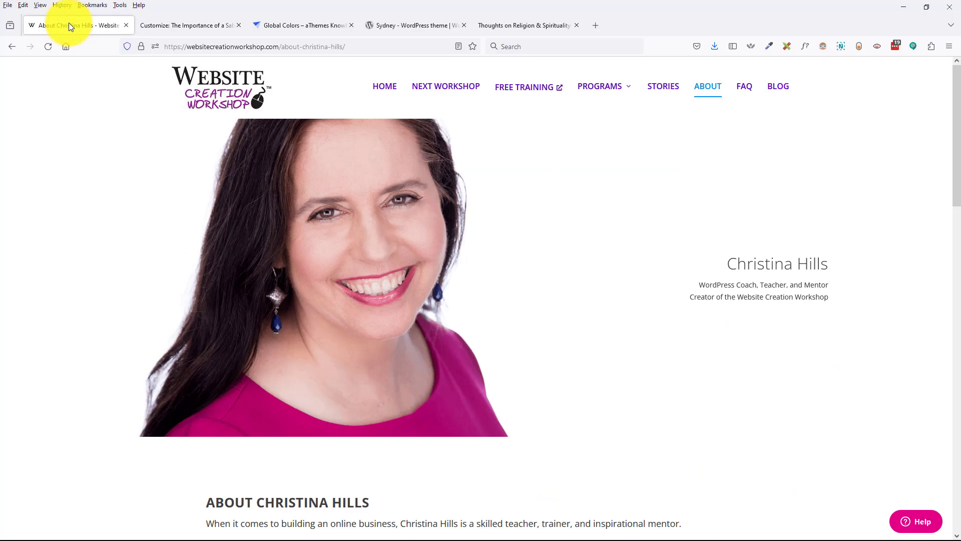